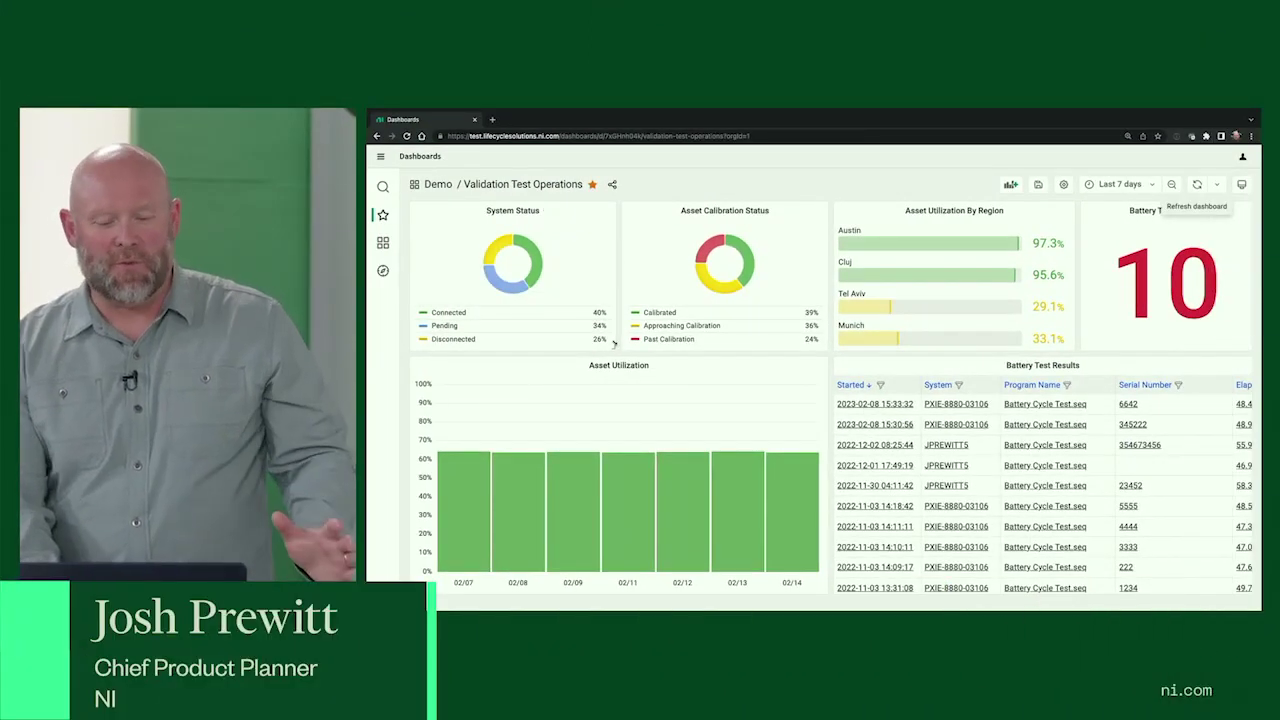
Enlarge the System Status panel and open the Pending systems in Systems Management, filtered to Austin.
mouse_move(614, 343)
left_mouse_down()
mouse_move(822, 425)
mouse_move(604, 378)
mouse_move(611, 345)
left_mouse_up()
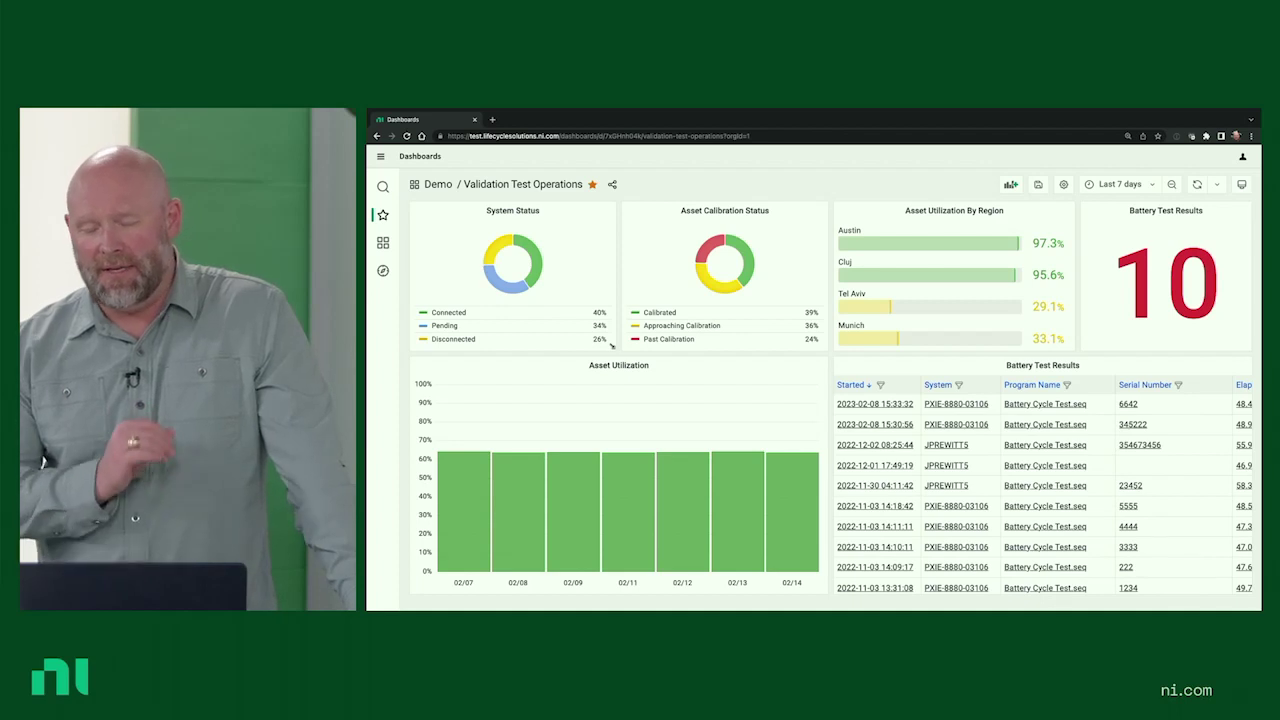
mouse_move(493, 276)
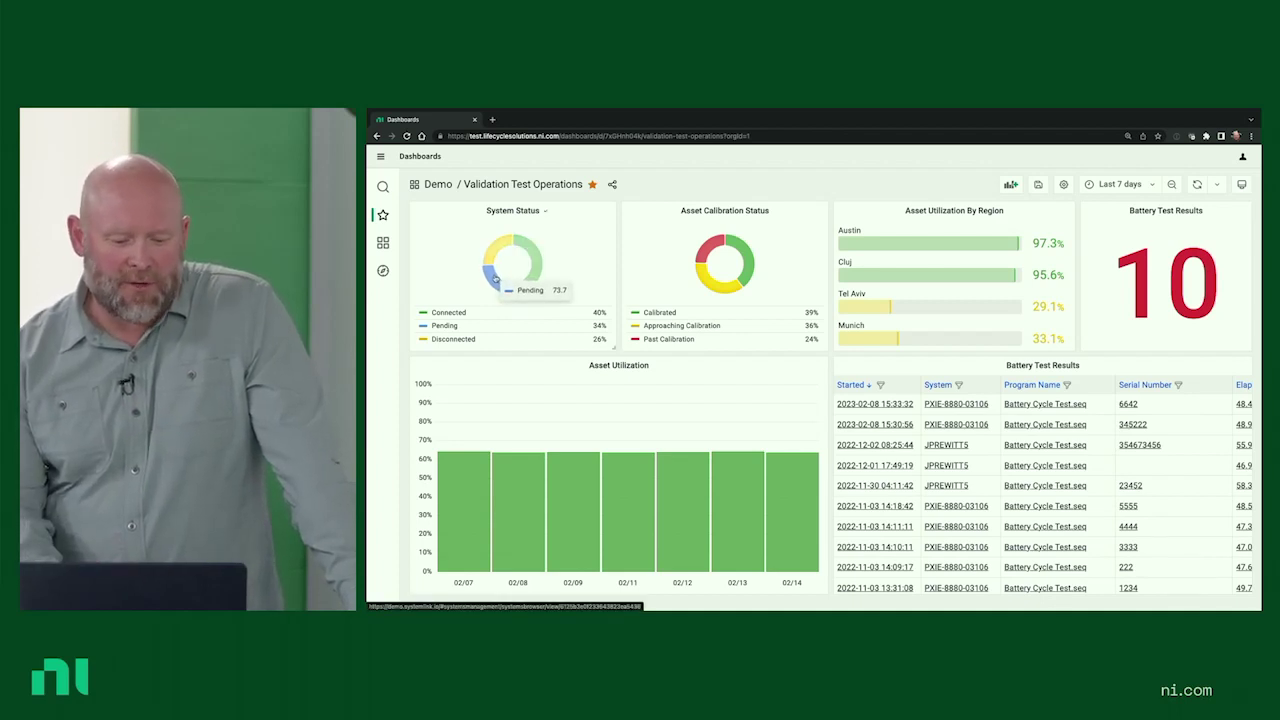
left_click(495, 280)
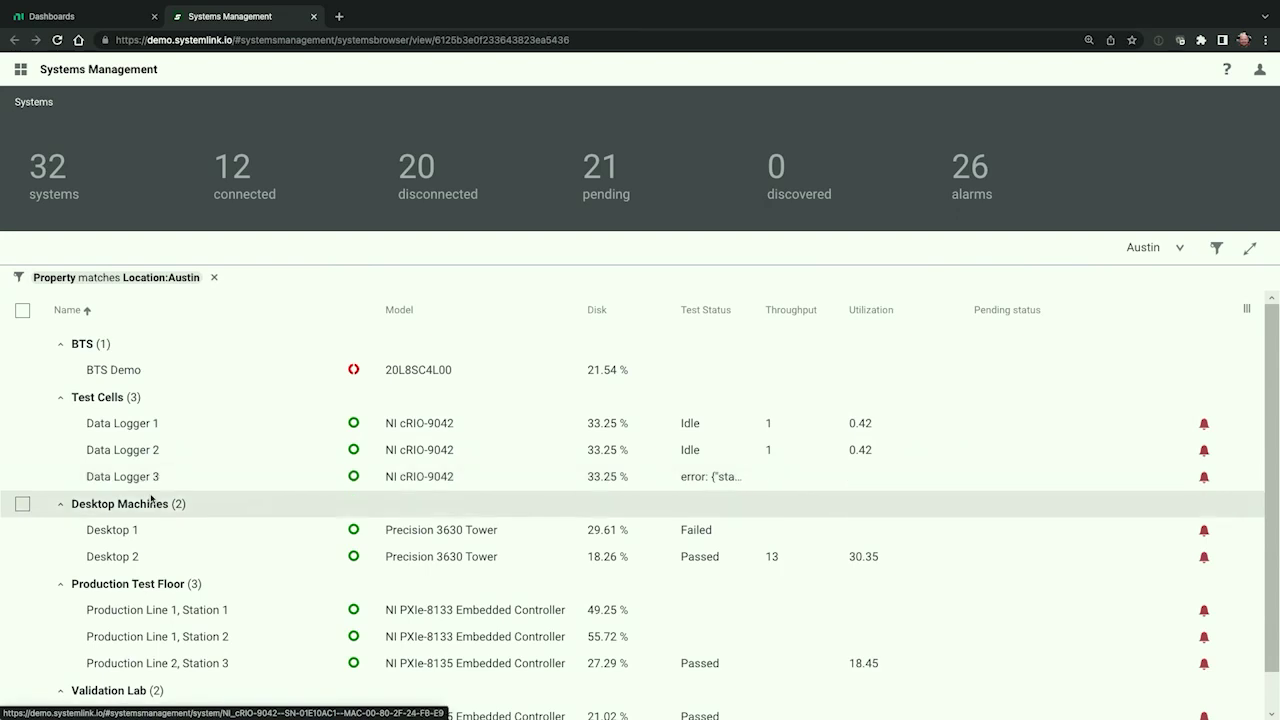
Check Production Line 1, Station 1's installed and upgradable software, then list its PXIChassis1 assets.
left_click(220, 611)
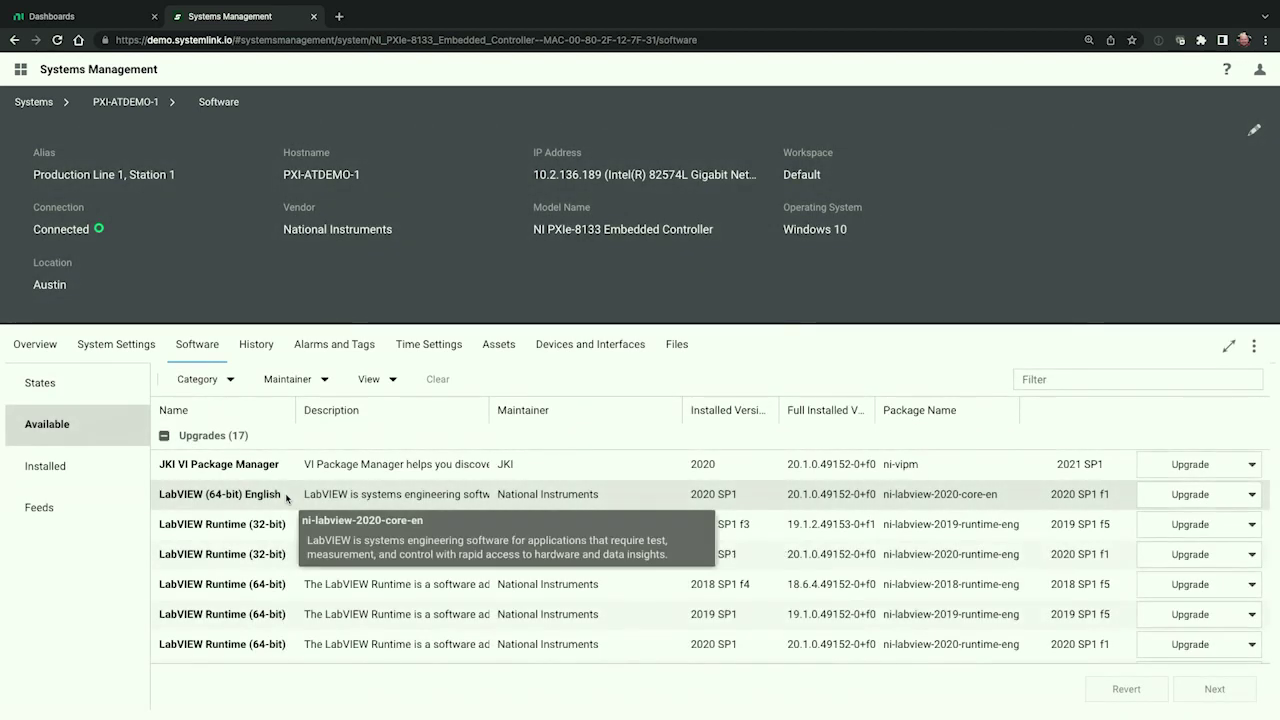
left_click(48, 466)
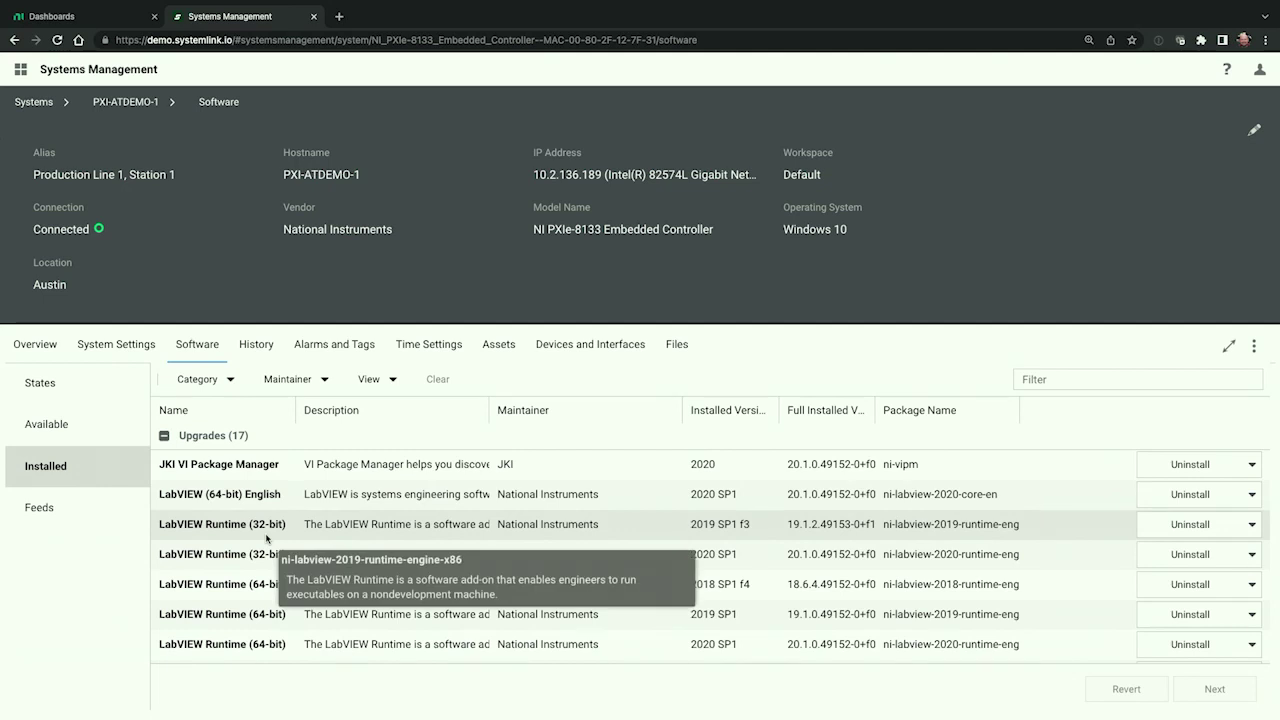
scroll(557, 555, "down", 3)
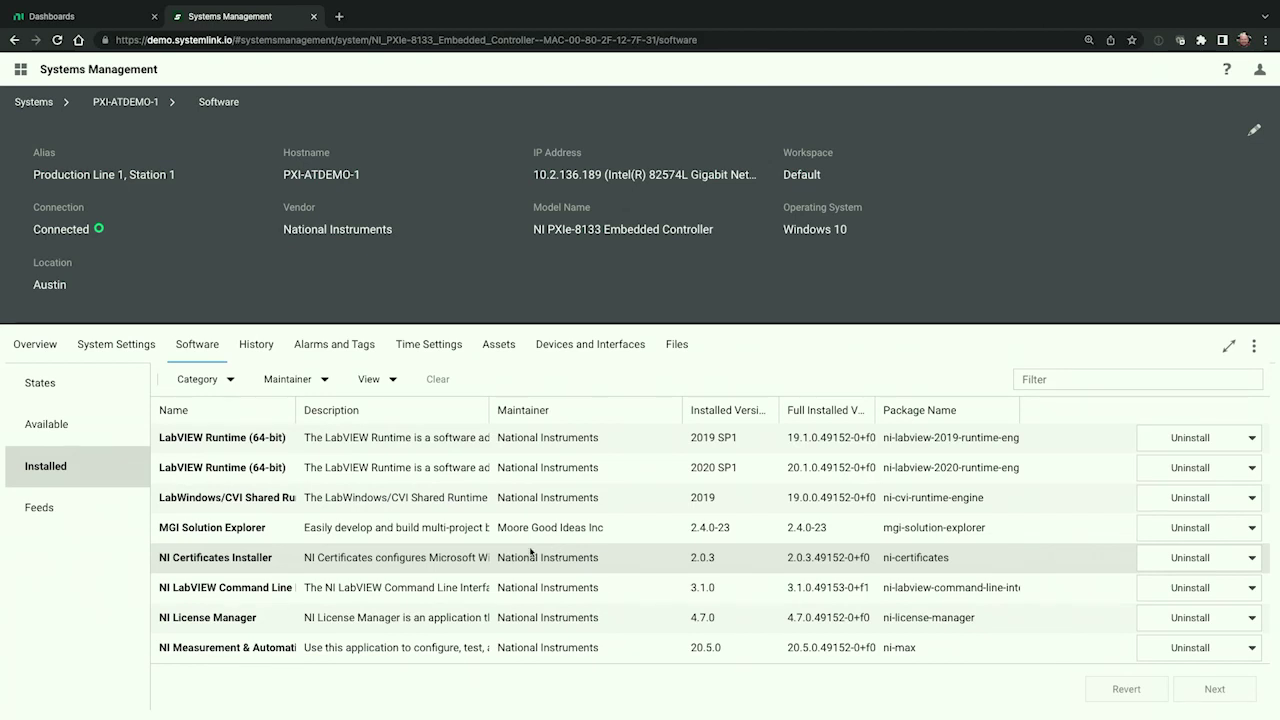
left_click(50, 425)
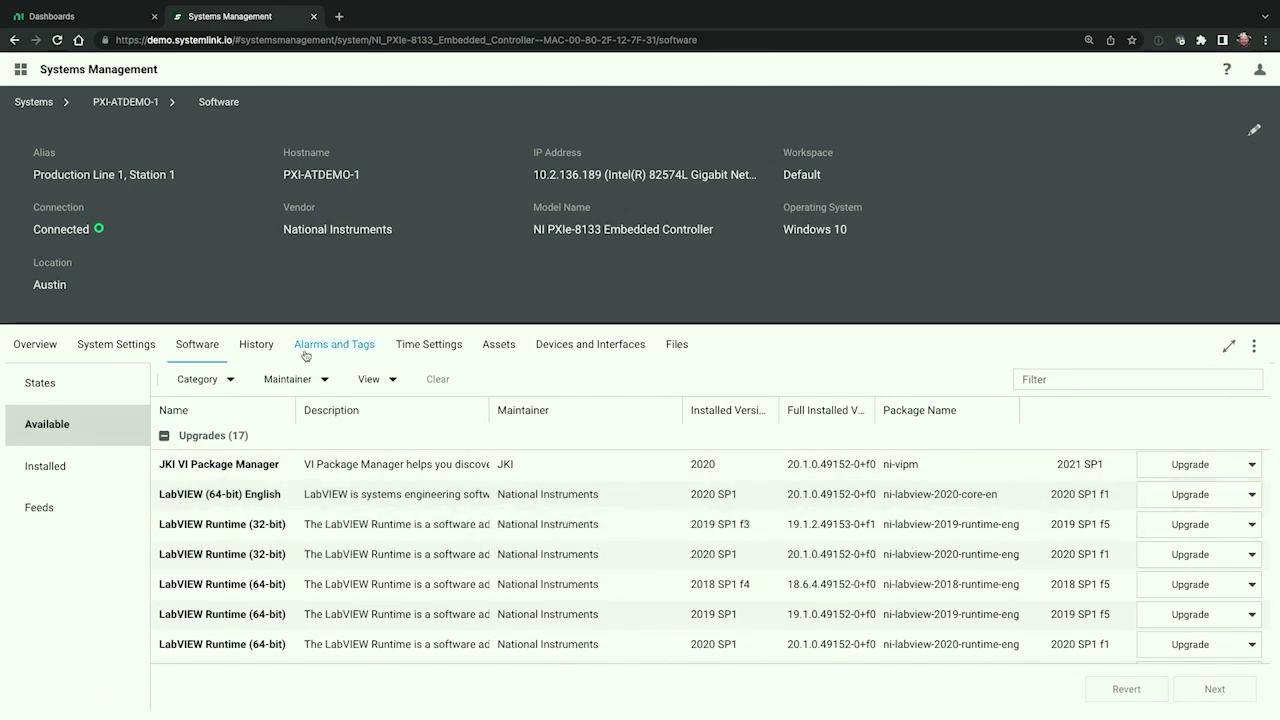
left_click(501, 350)
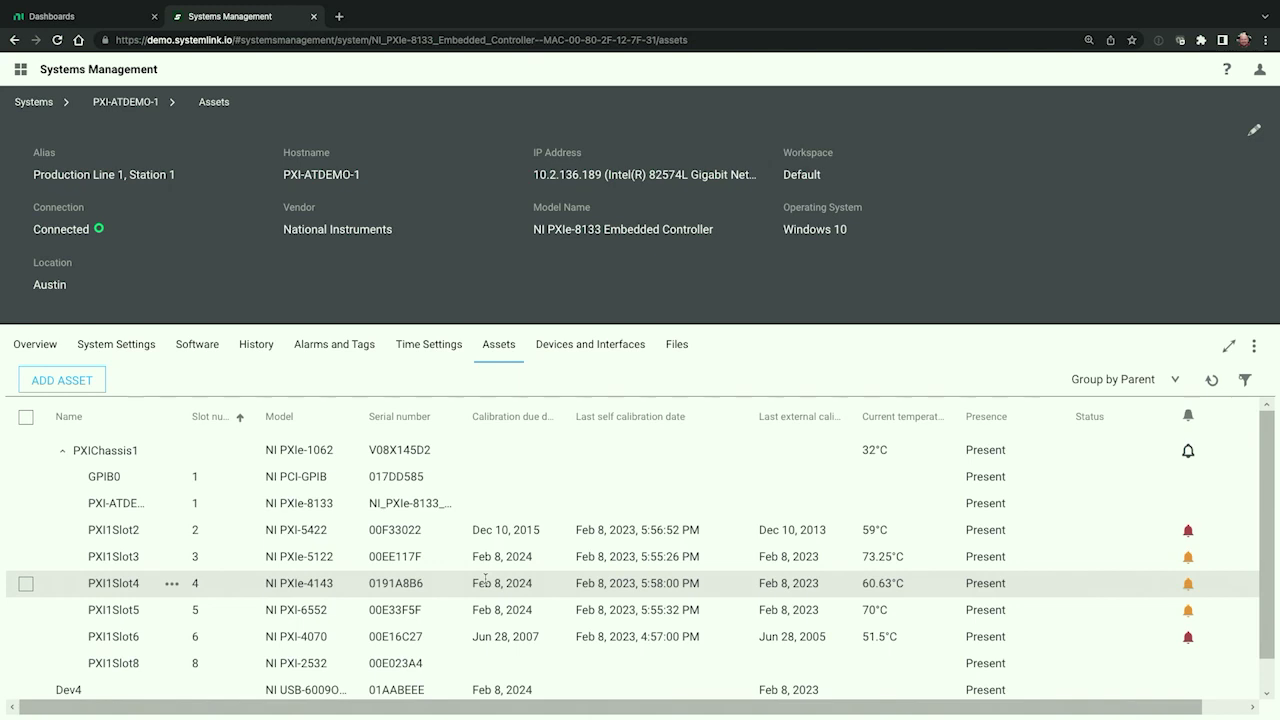
Check the assets' alarm indicator, then open the PXIChassis1 (NI PXIe-1062) asset details page.
scroll(437, 604, "down", 1)
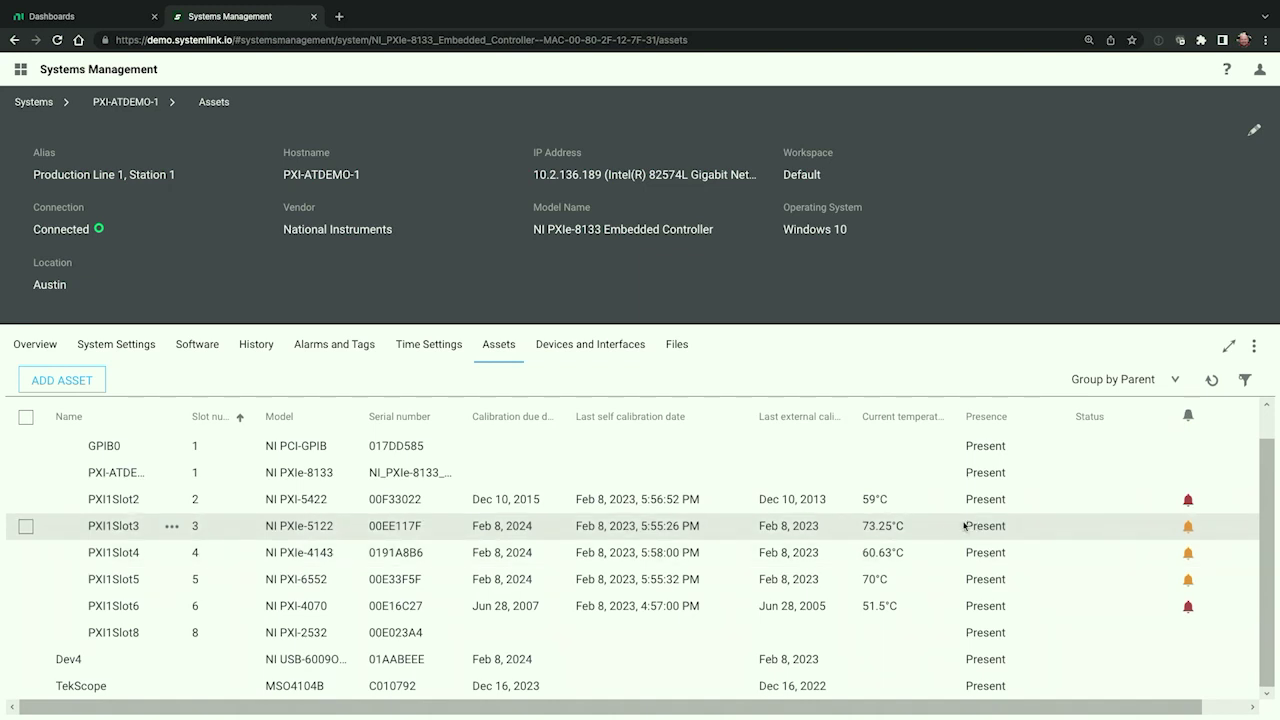
mouse_move(1192, 505)
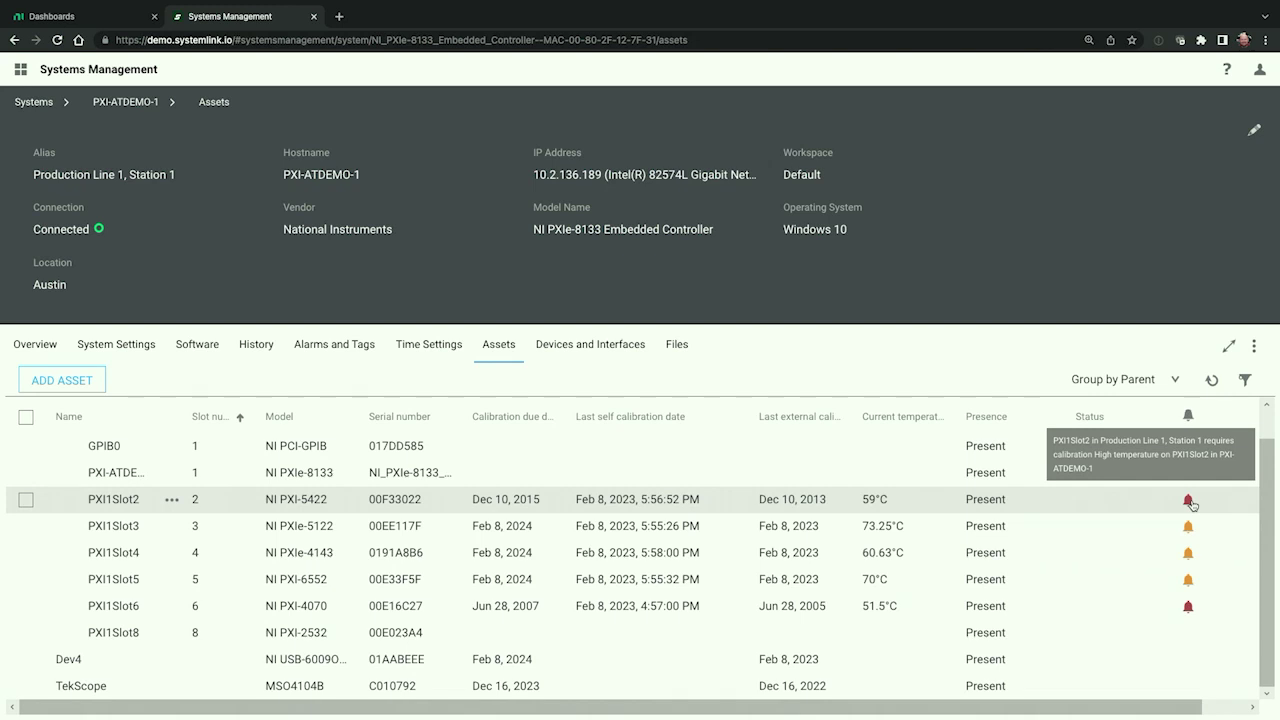
scroll(133, 555, "up", 1)
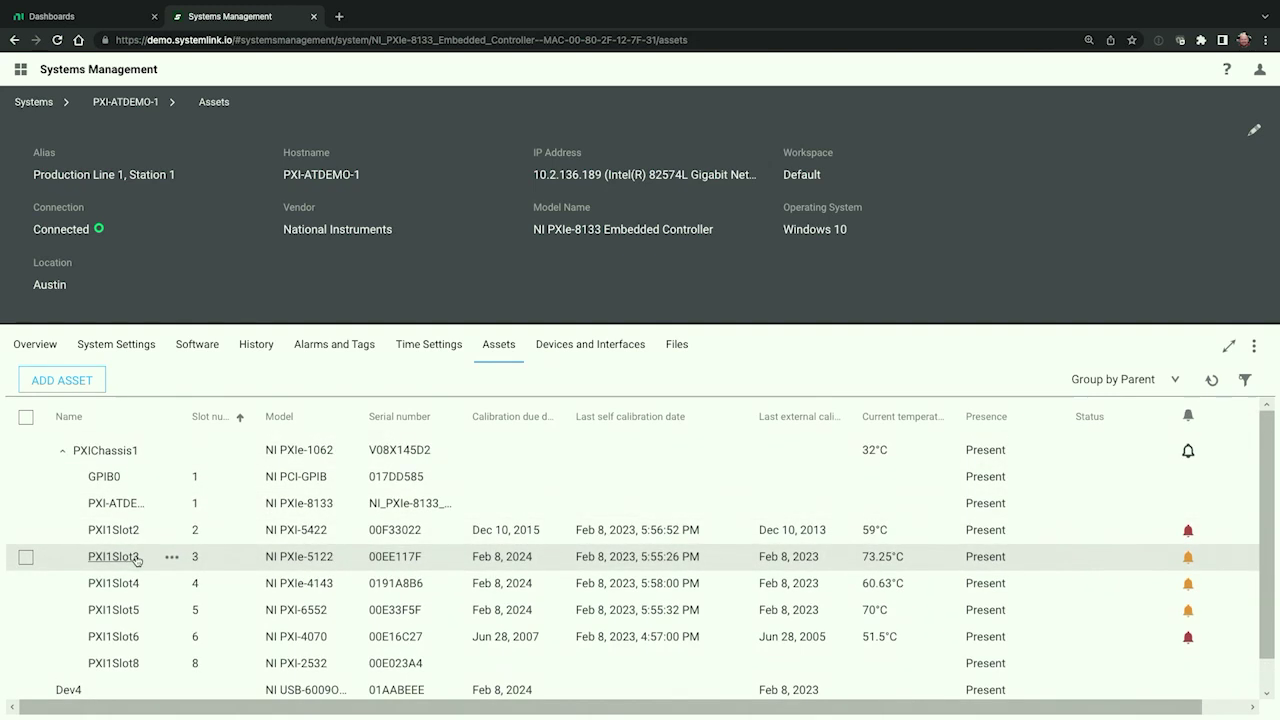
left_click(108, 451)
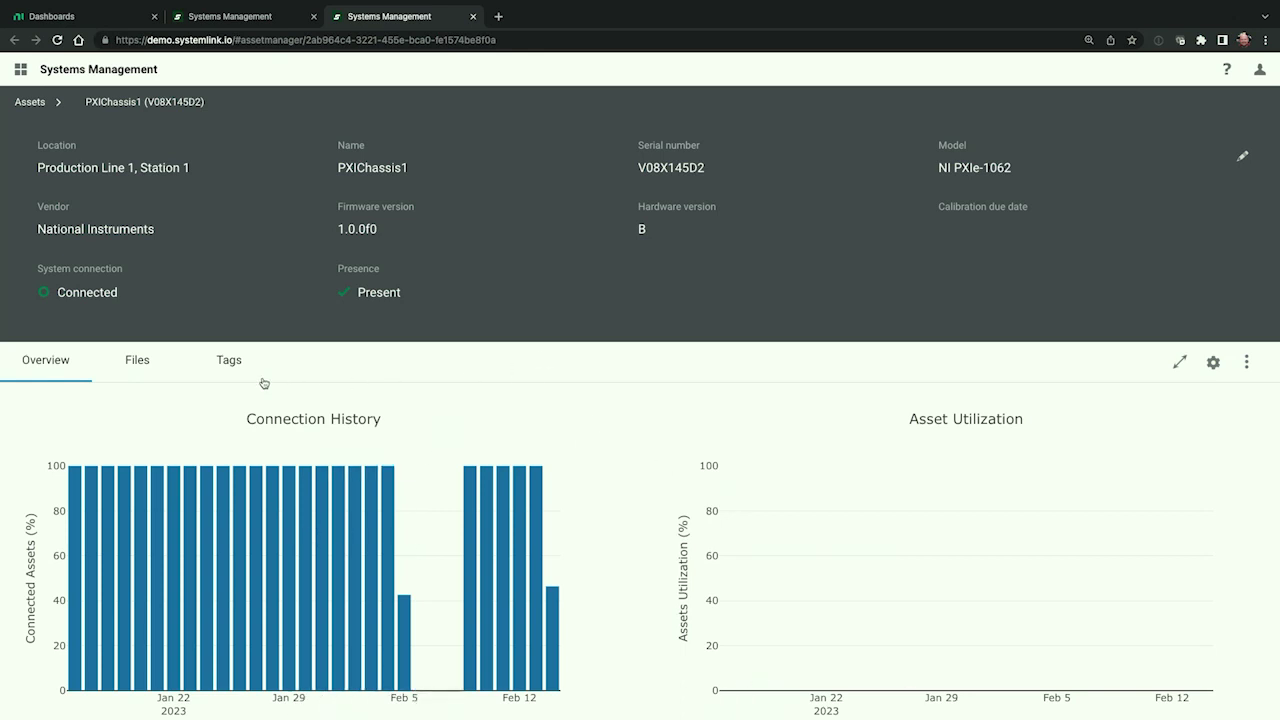
Review PXIChassis1's fan, temperature and voltage tags, then close its asset page.
left_click(230, 364)
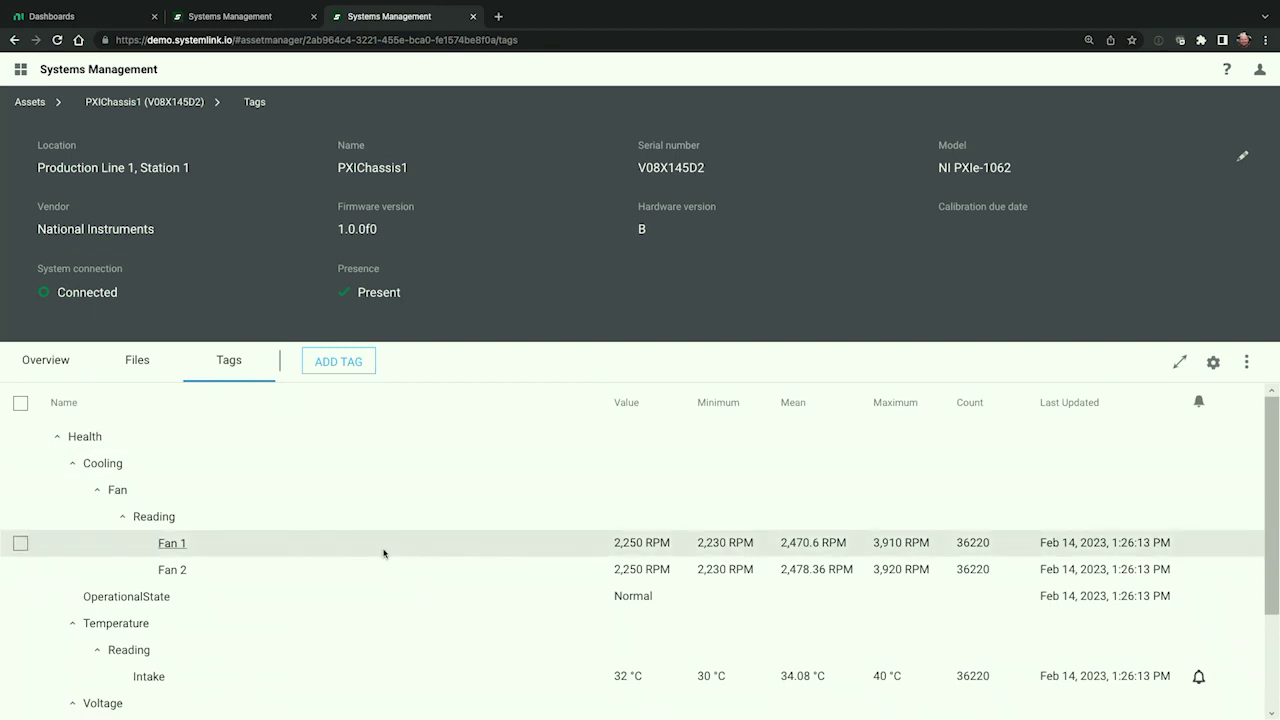
scroll(383, 552, "down", 3)
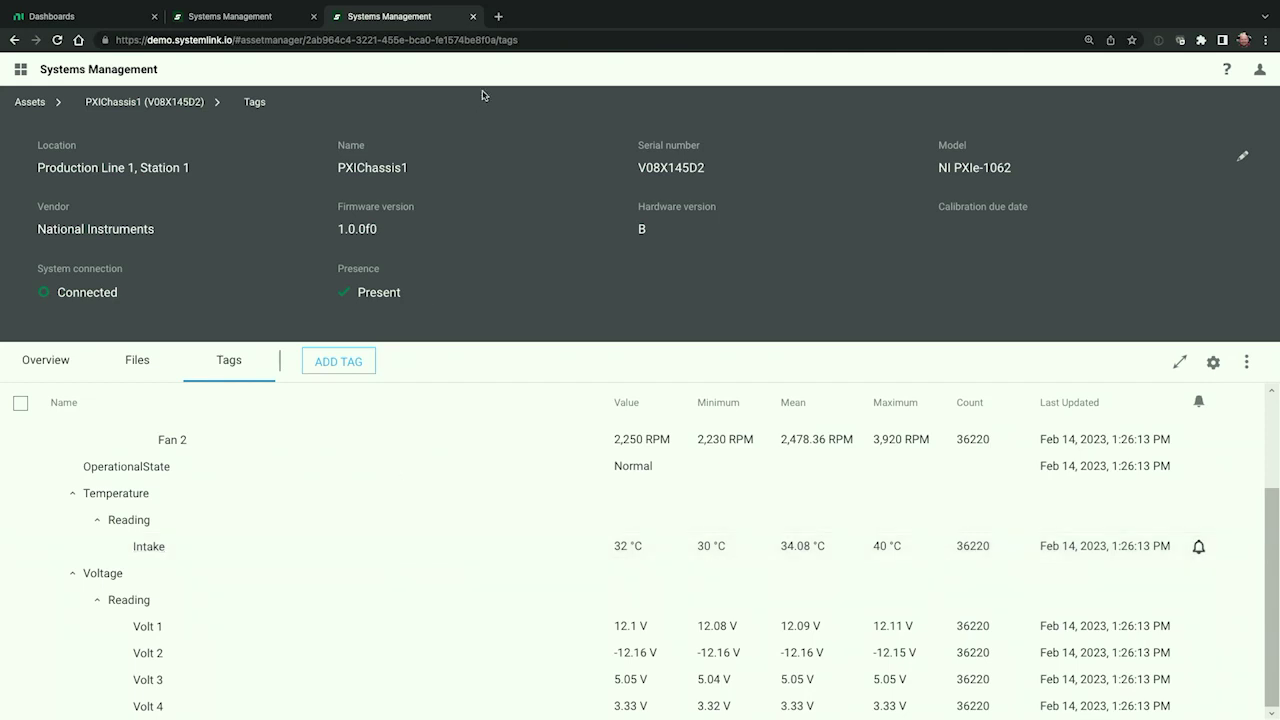
left_click(473, 17)
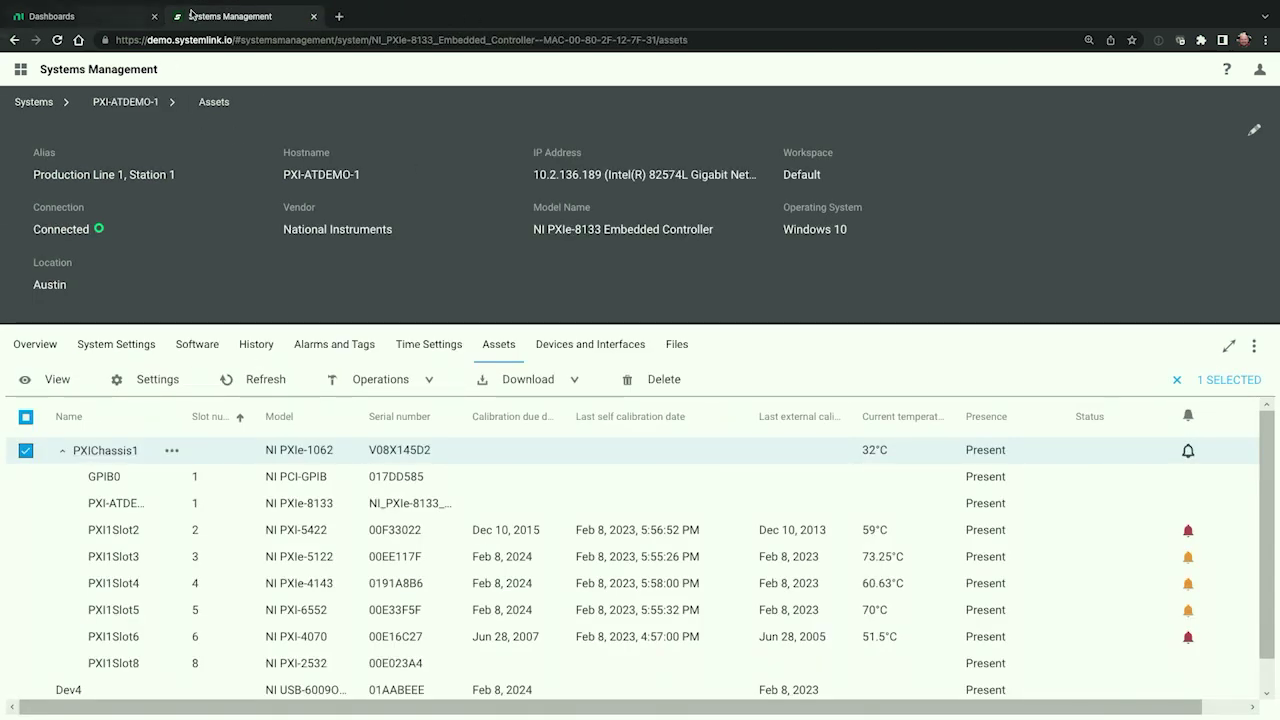
Return to the dashboard and open the 10 Battery Cycle Test results in Test Insights.
left_click(313, 16)
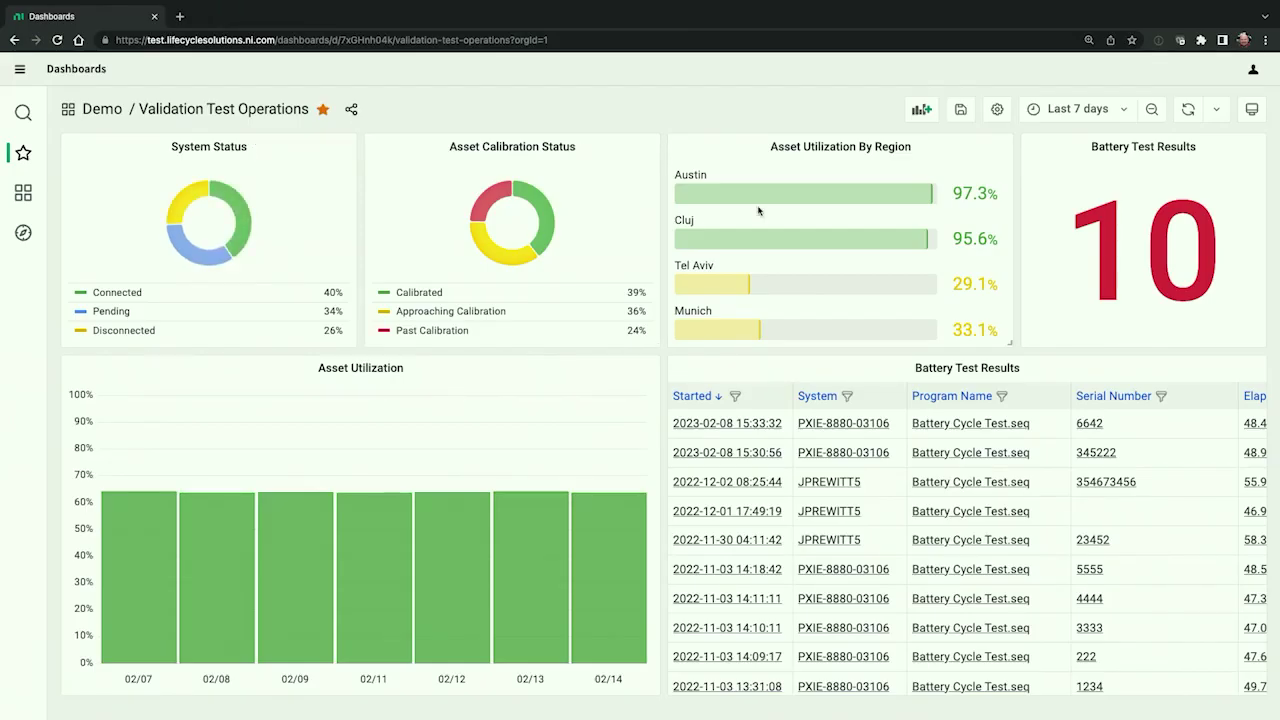
left_click(1092, 222)
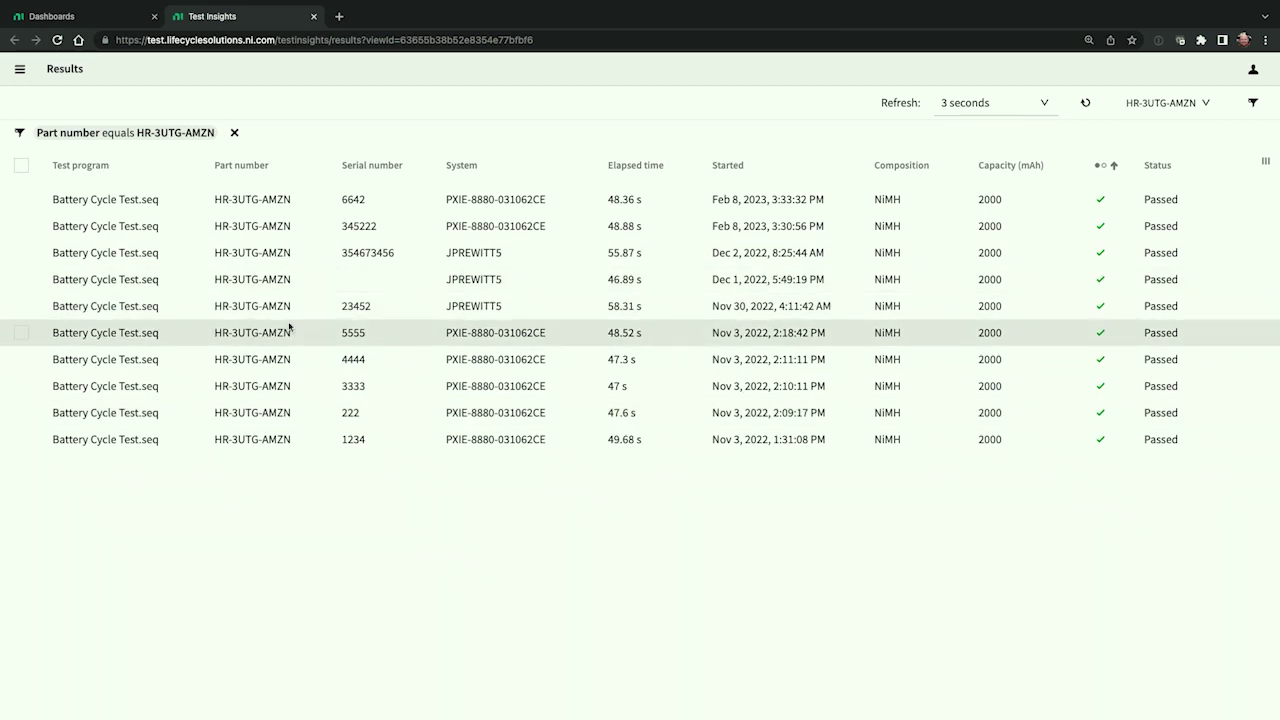
Inspect result 5555's first Charge and Discharge step, then list its CSV and TDMS files.
left_click(133, 334)
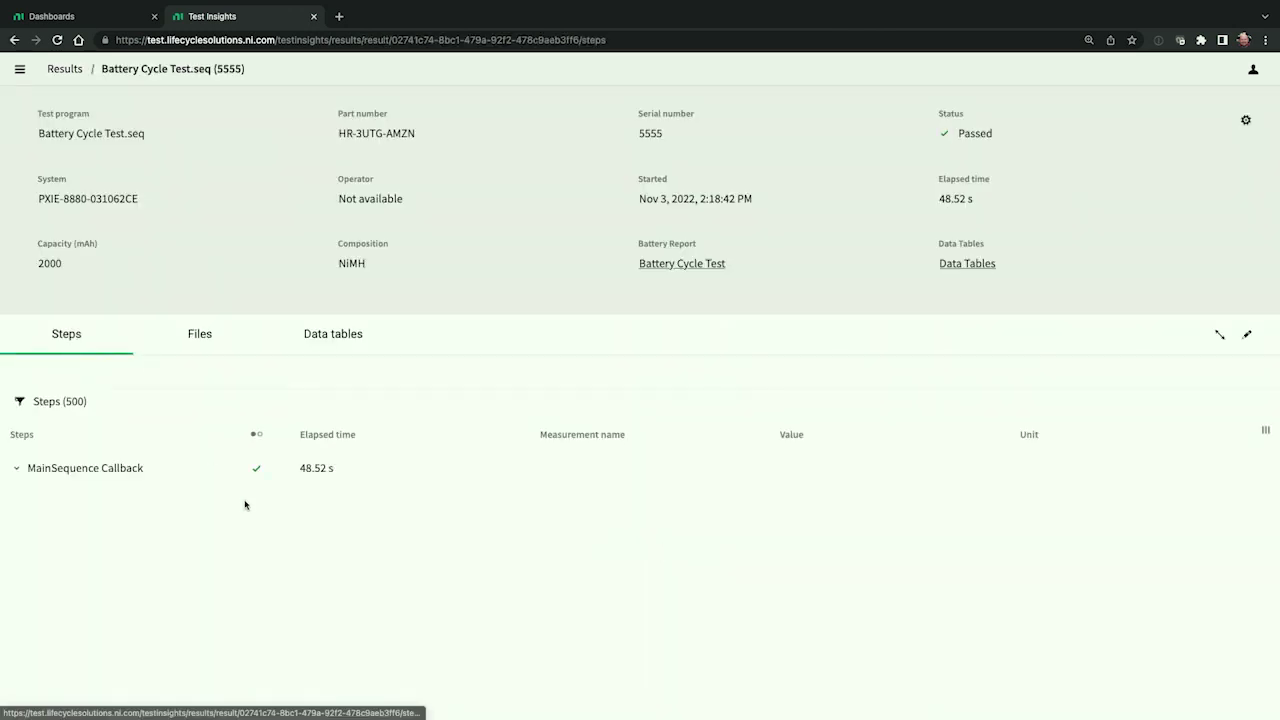
left_click(16, 468)
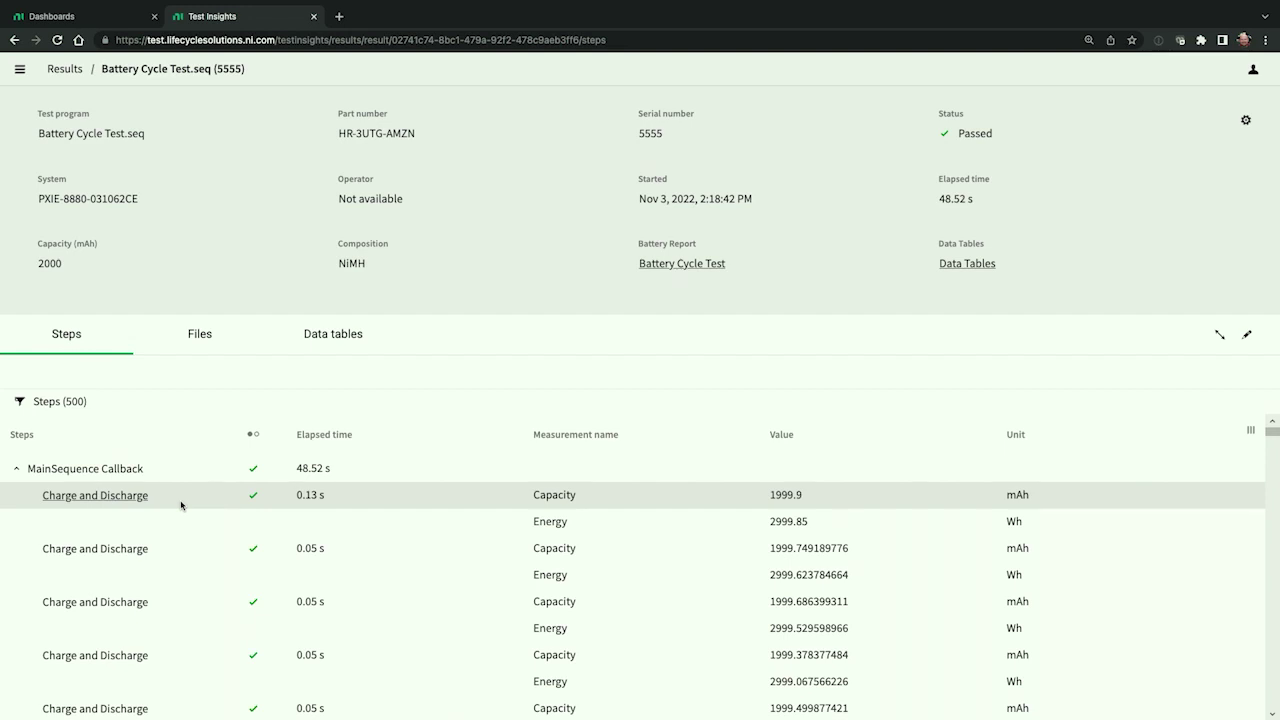
left_click(123, 503)
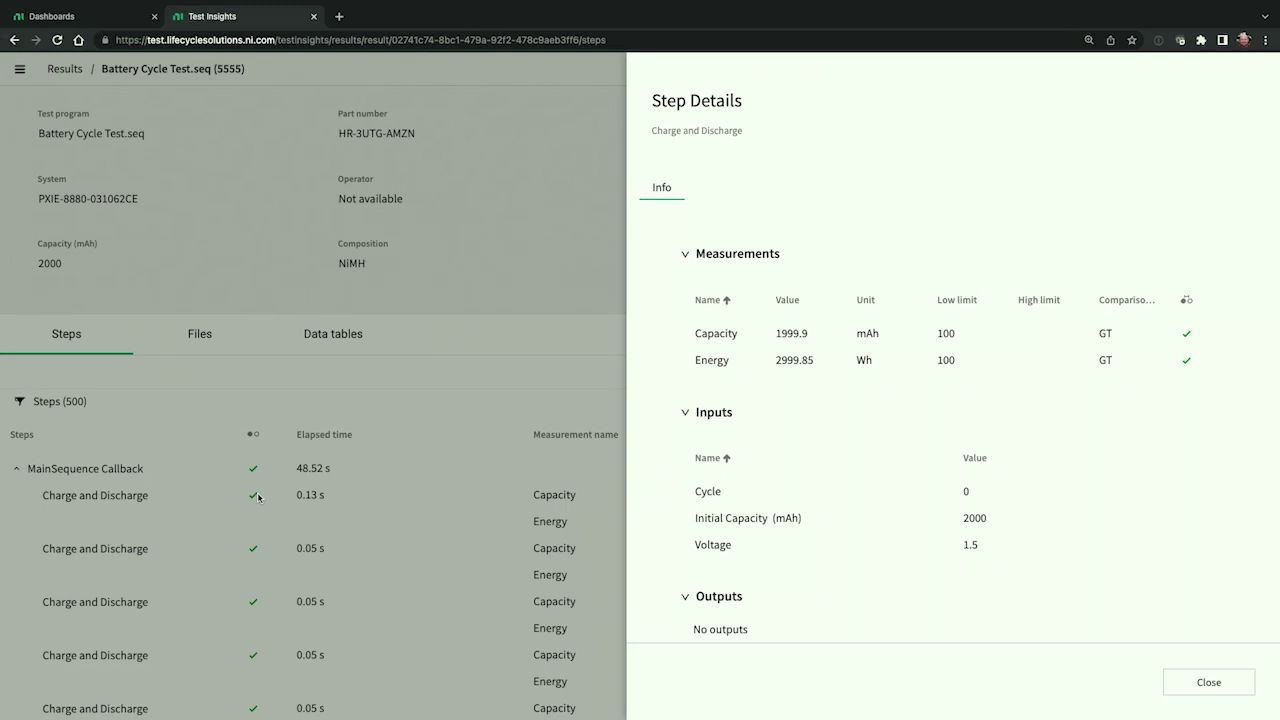
left_click(1184, 682)
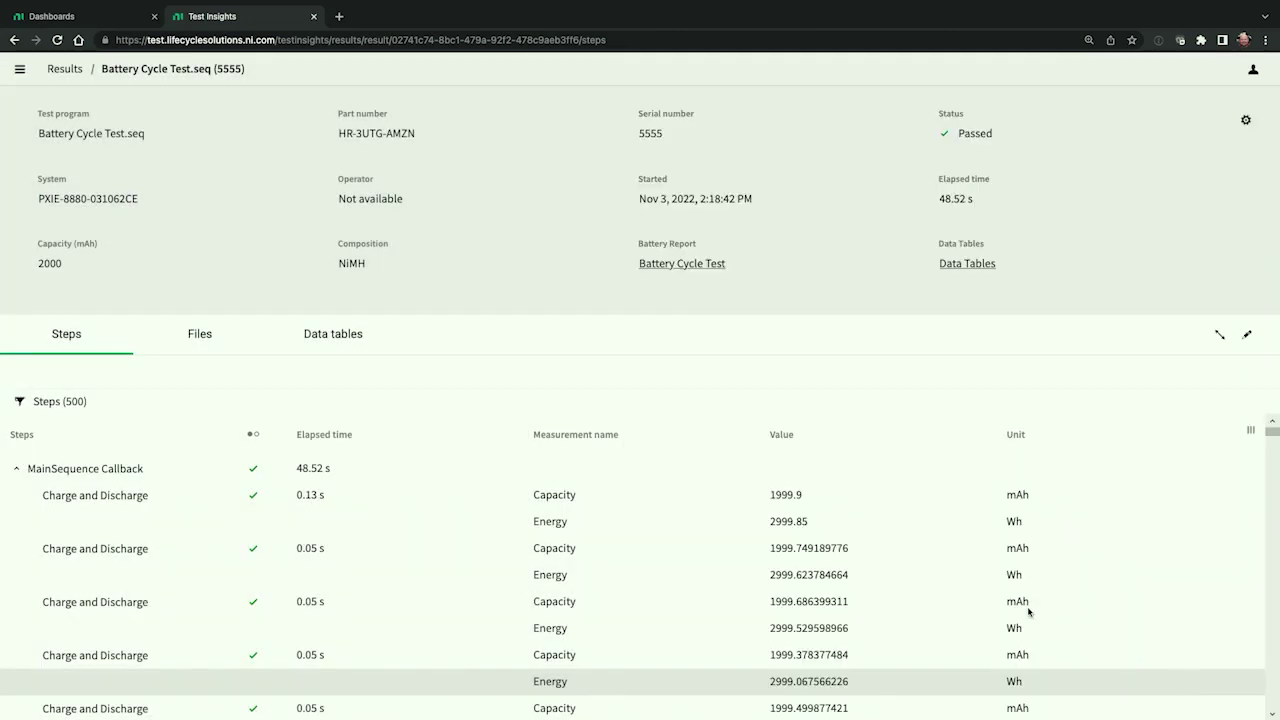
left_click(205, 336)
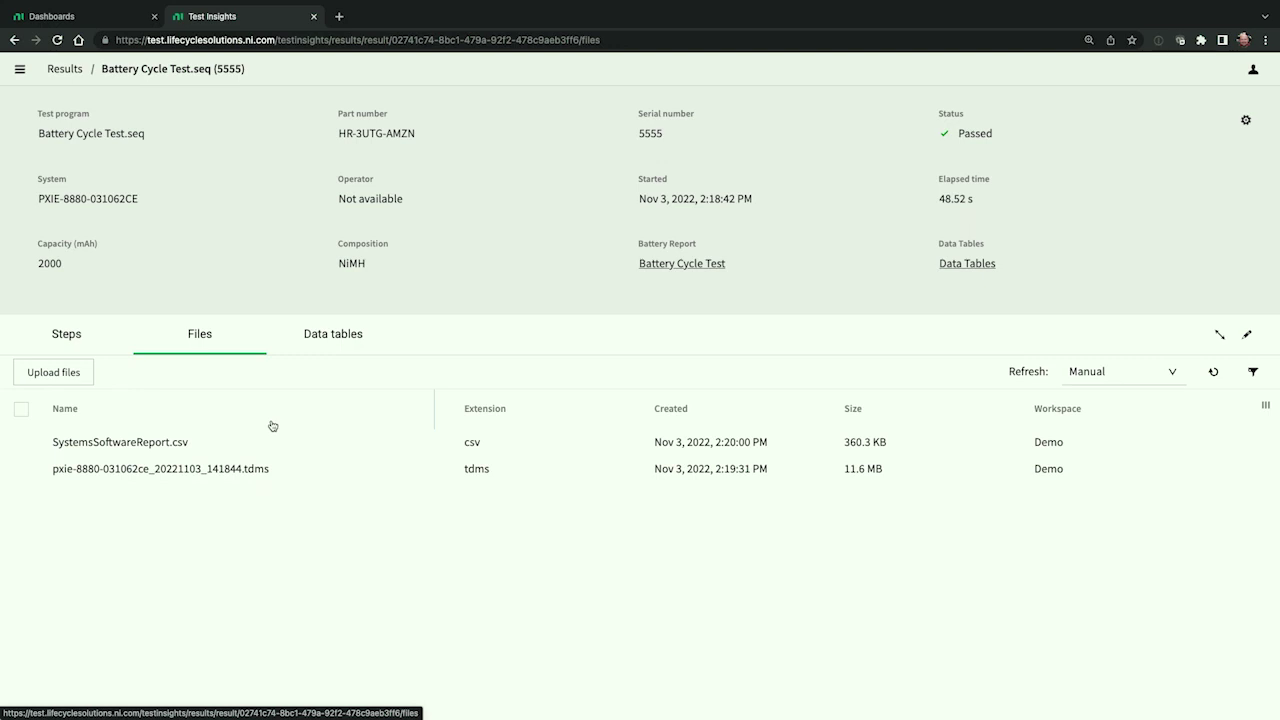
Select both attached files for notebook analysis, then cancel without running it.
left_click(20, 412)
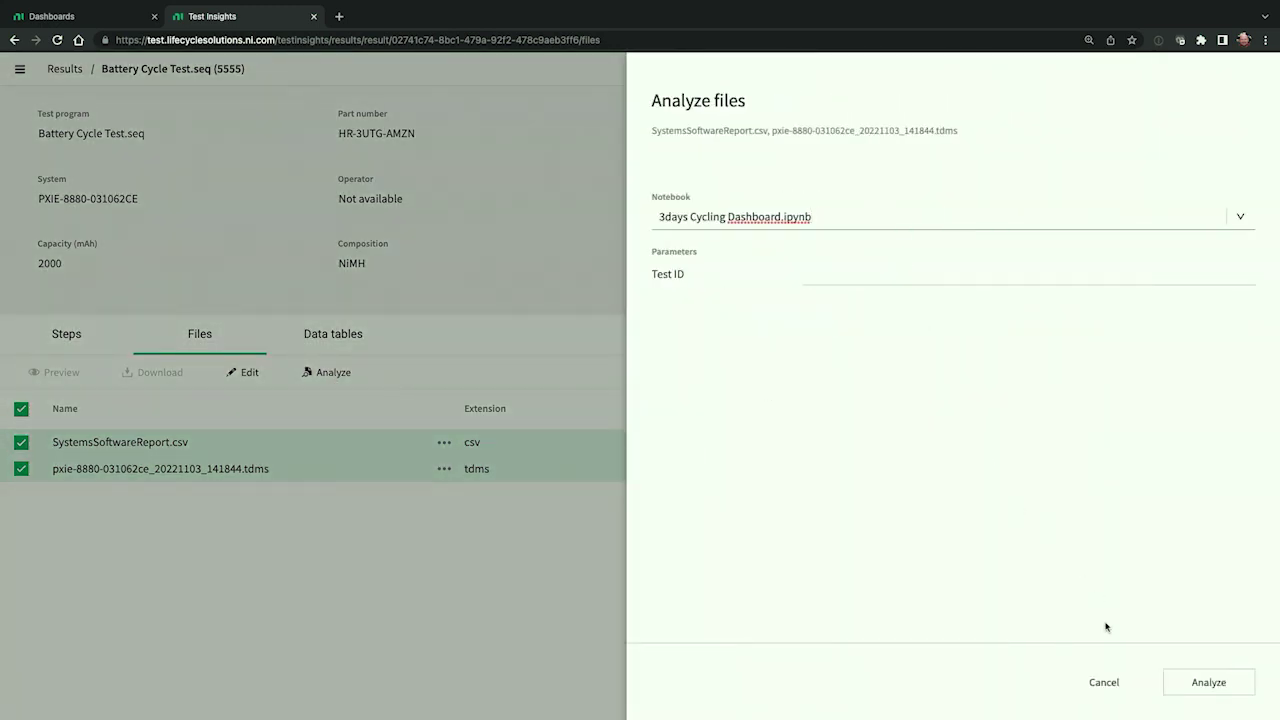
left_click(1102, 682)
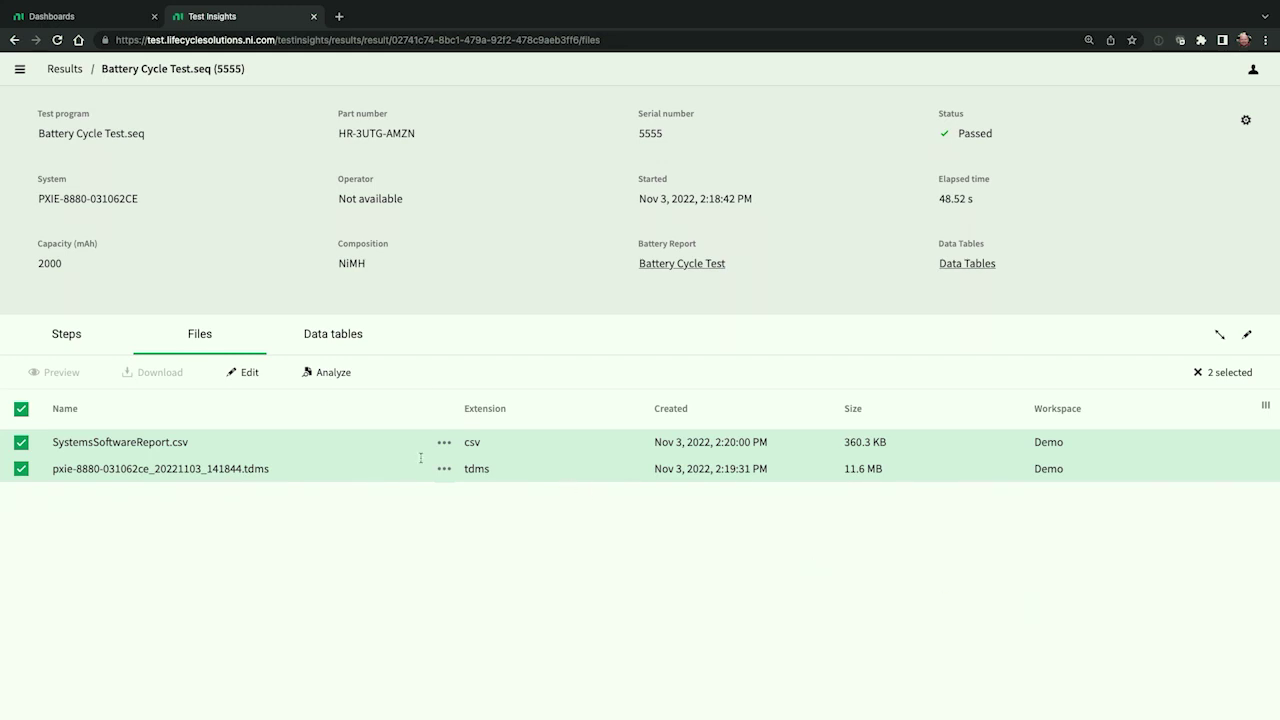
Pick the Decimation Test Data Set from the result's data tables and graph it in Explore.
left_click(357, 333)
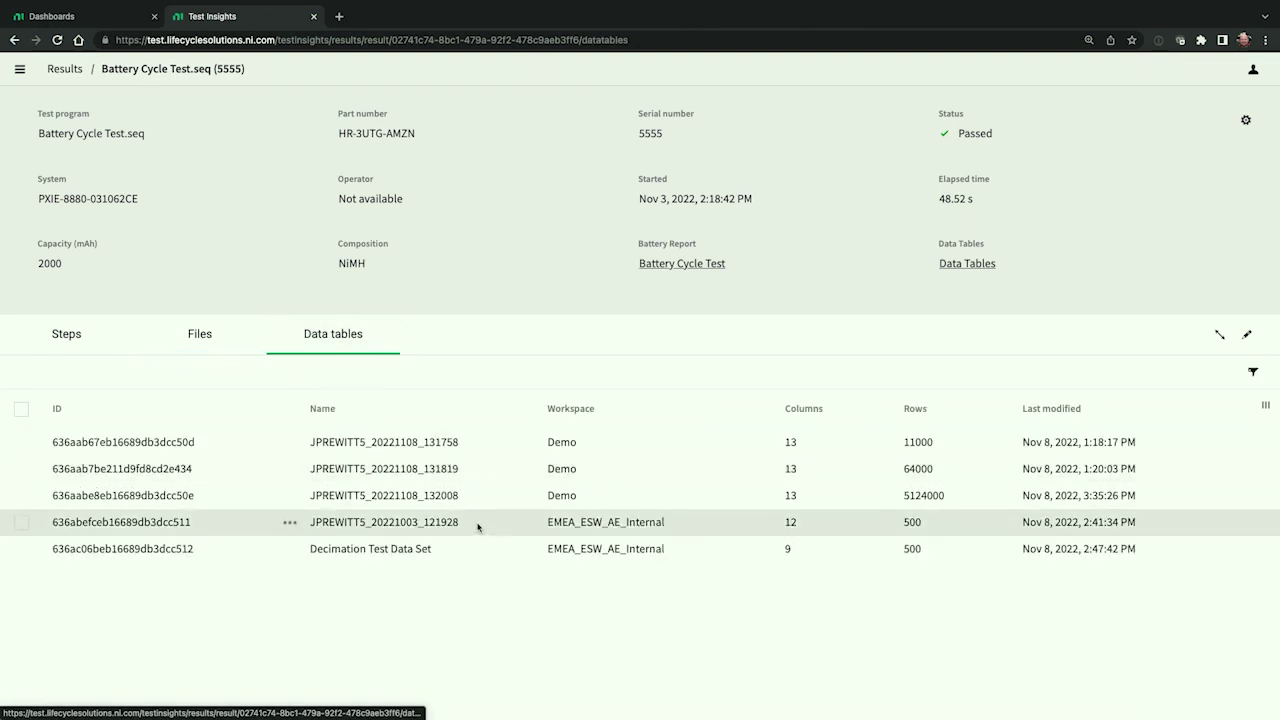
left_click(487, 553)
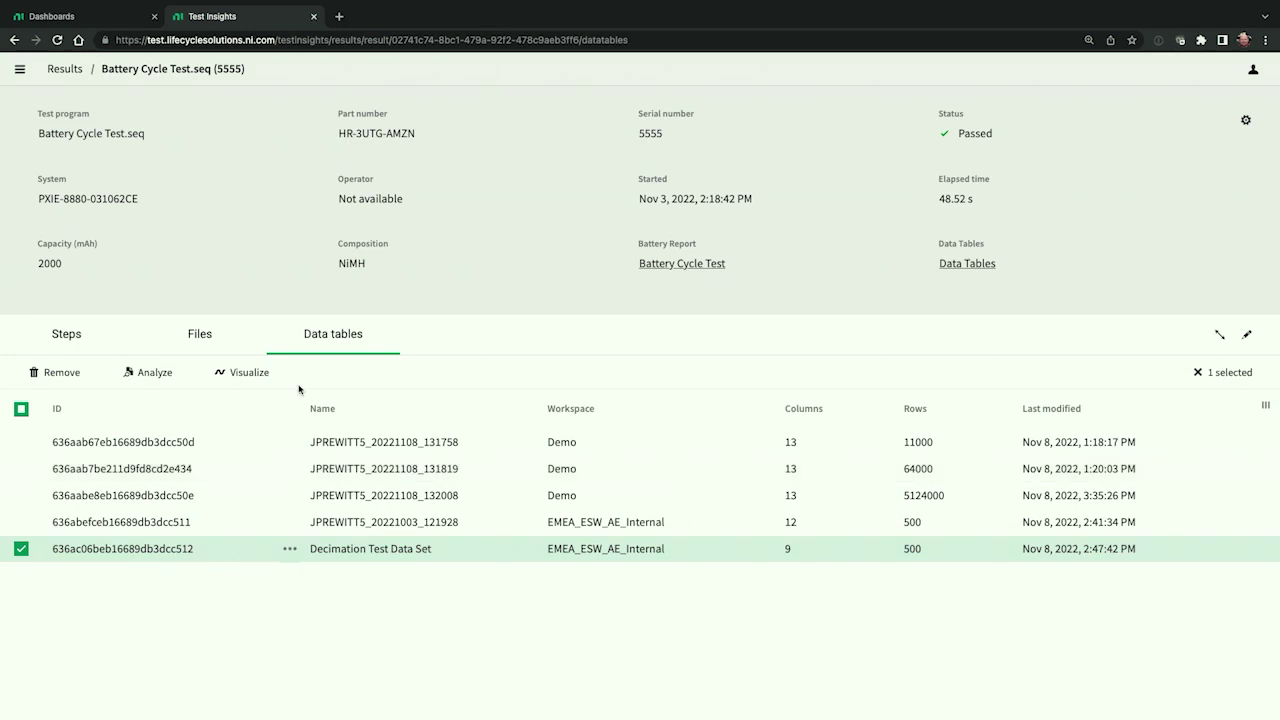
left_click(262, 377)
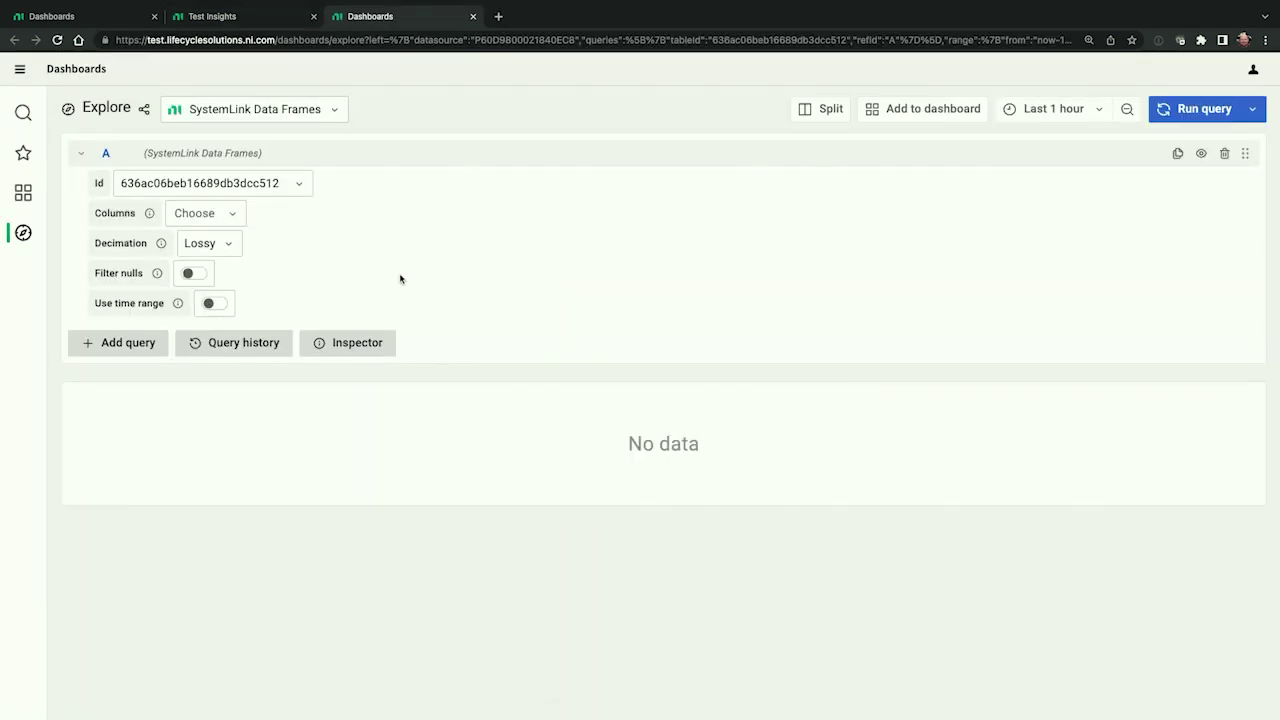
Query the index, sine and square columns of the Decimation Test Data Set.
left_click(227, 218)
left_click(221, 241)
left_click(245, 222)
left_click(226, 336)
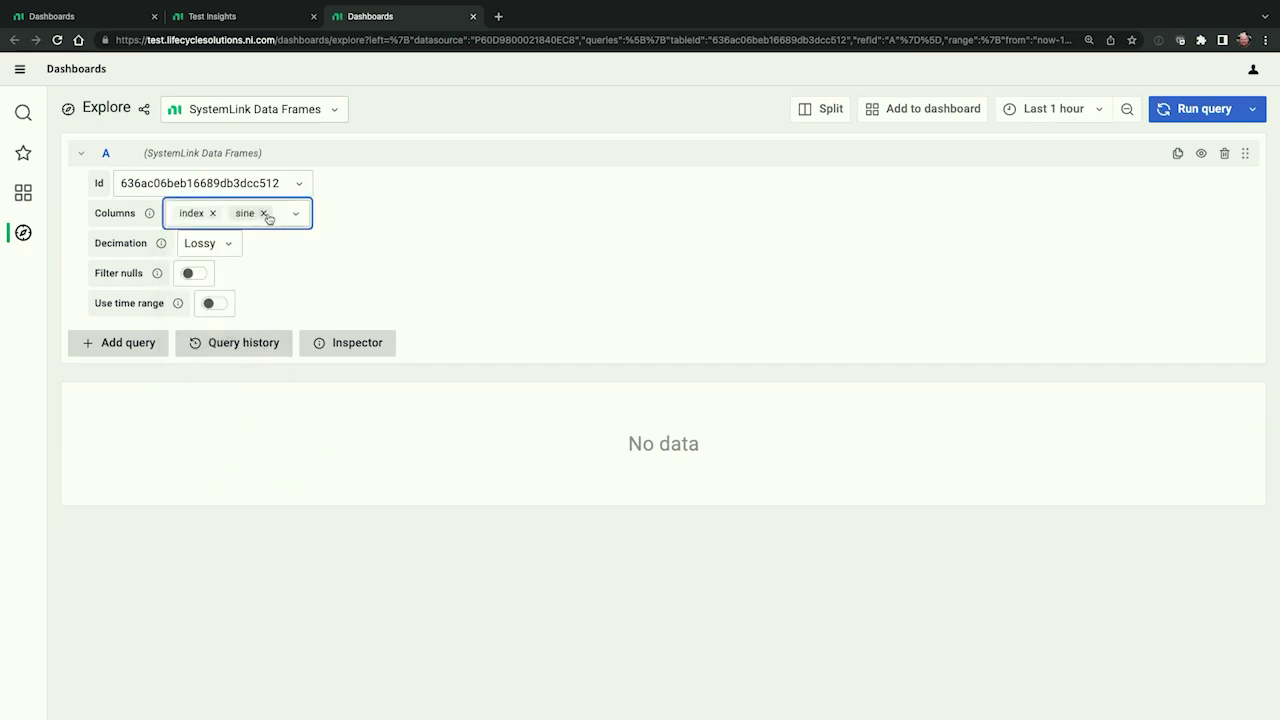
left_click(296, 214)
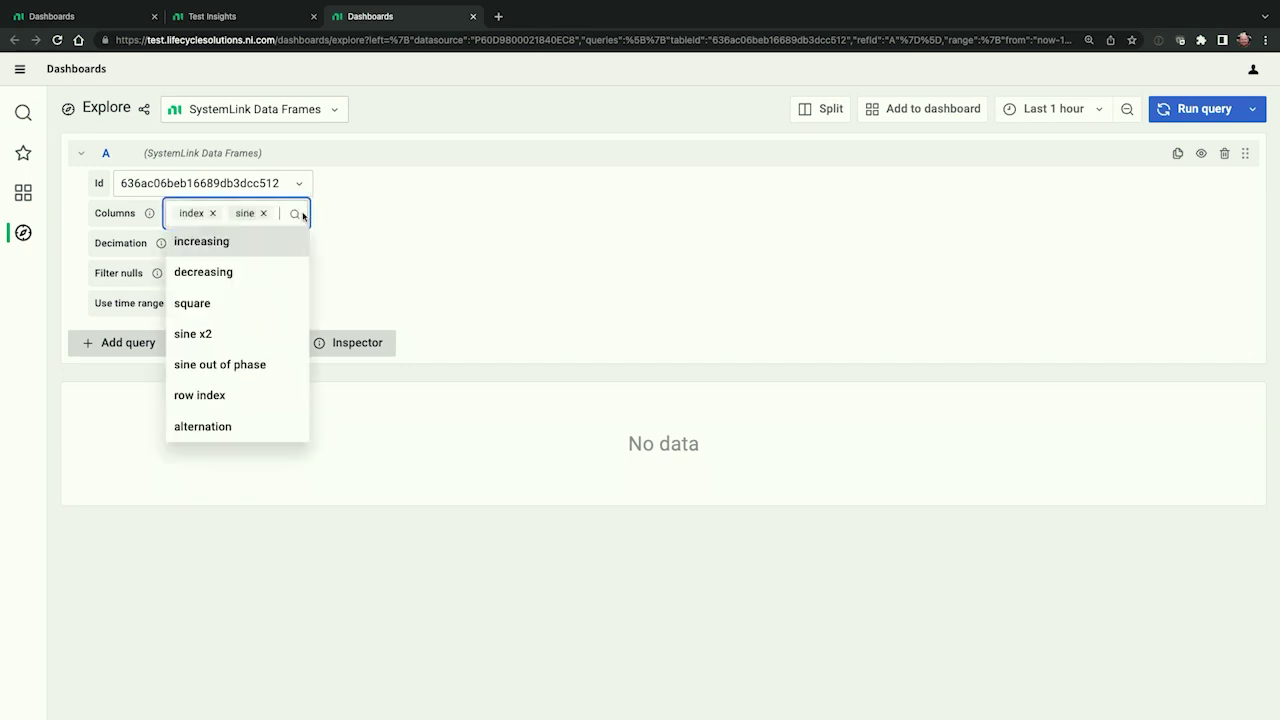
left_click(286, 307)
left_click(1182, 111)
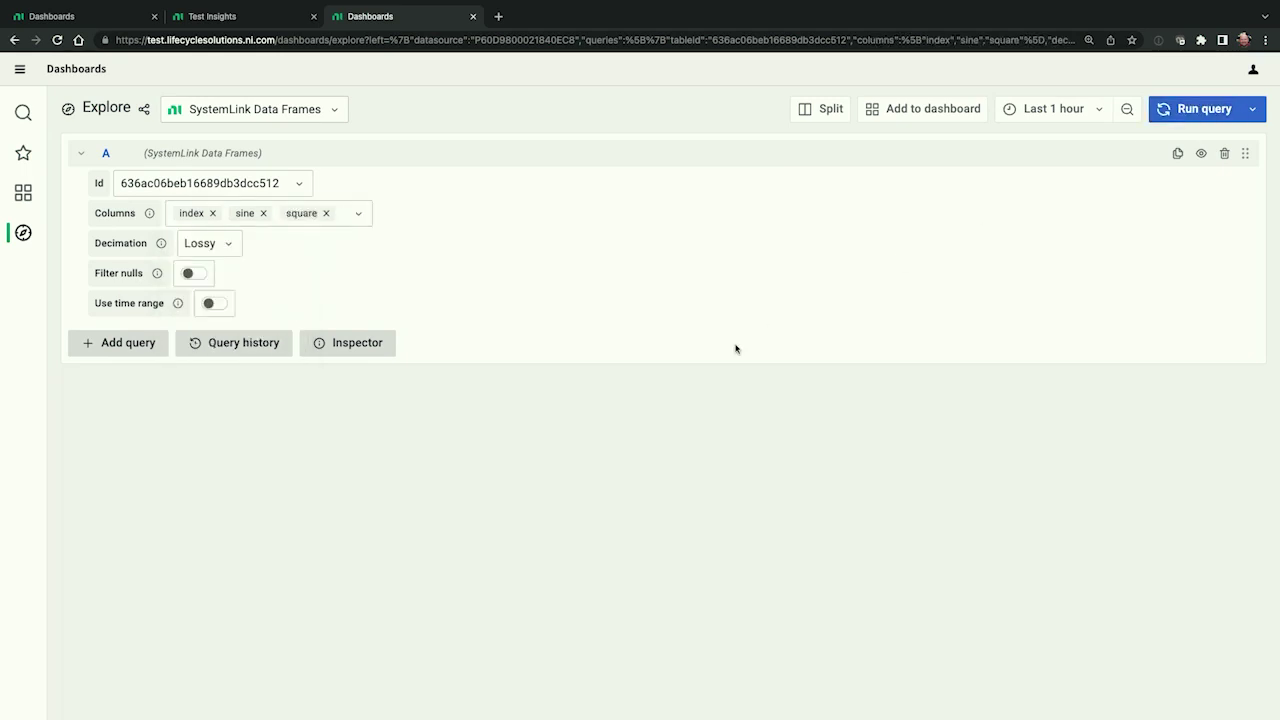
left_click(1204, 118)
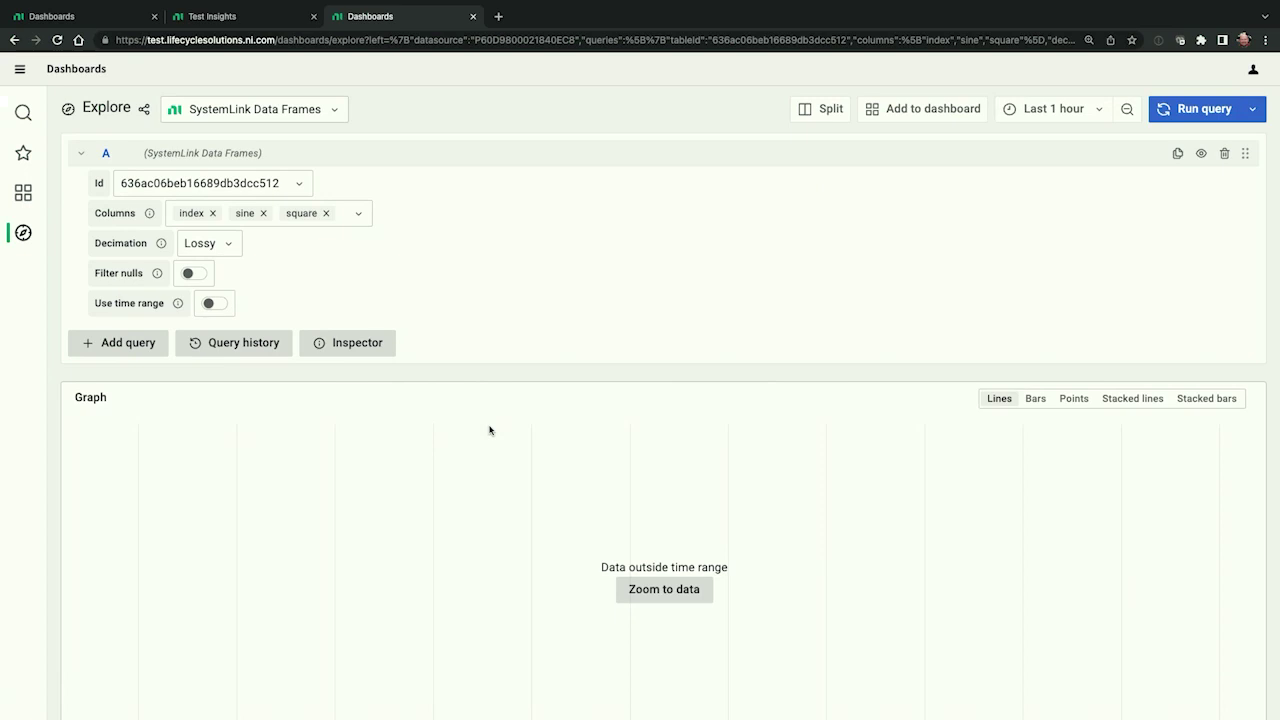
Zoom the graph's time range to the data and review the sine and square plot.
left_click(660, 590)
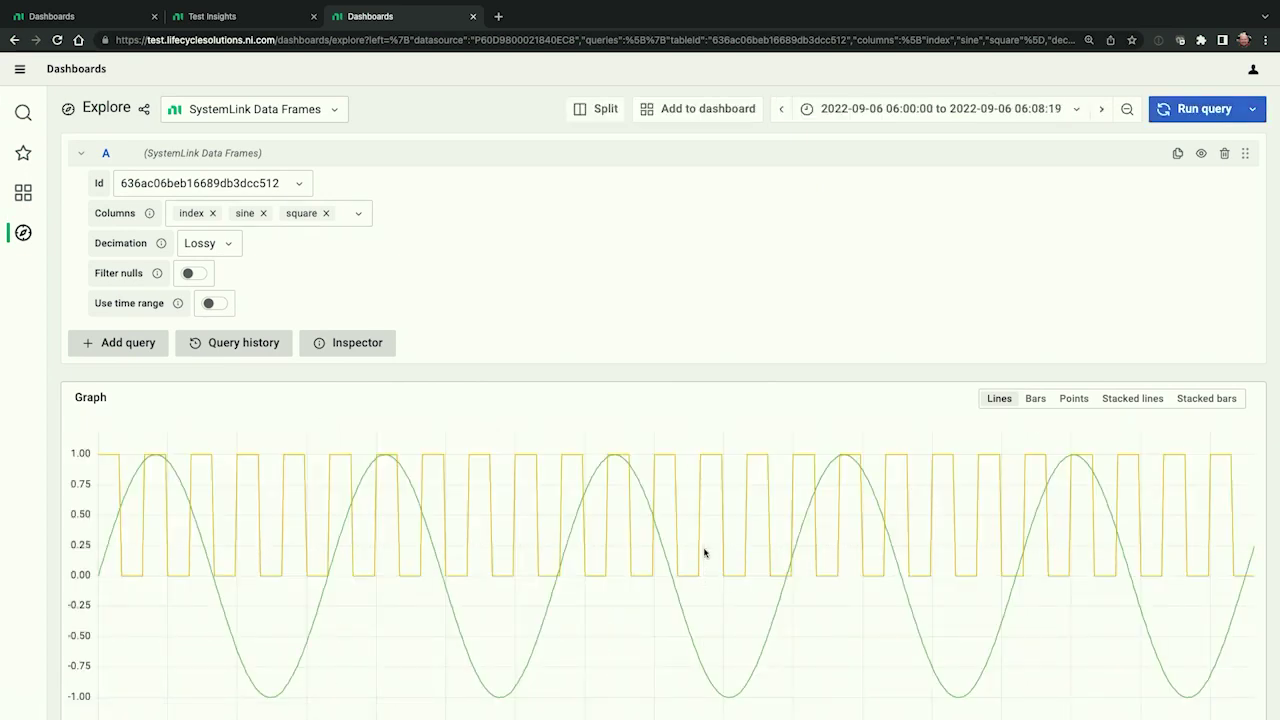
scroll(763, 314, "down", 3)
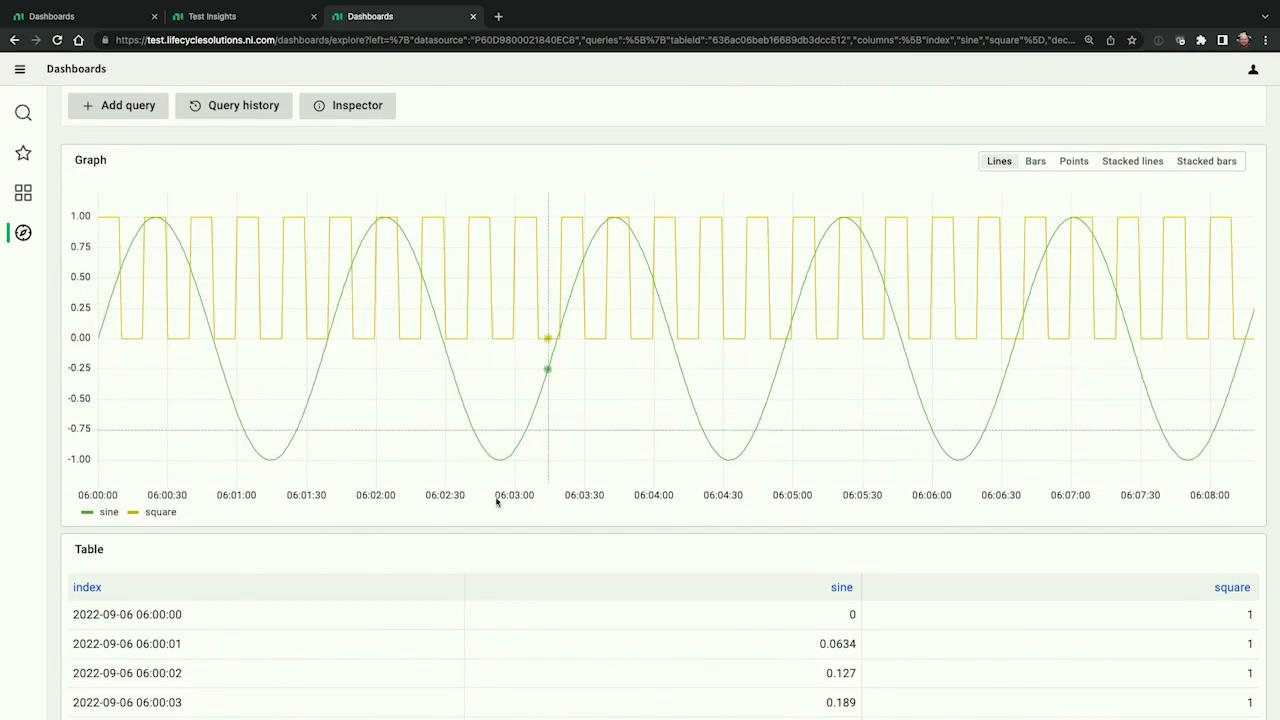
scroll(612, 628, "up", 1)
scroll(613, 629, "up", 3)
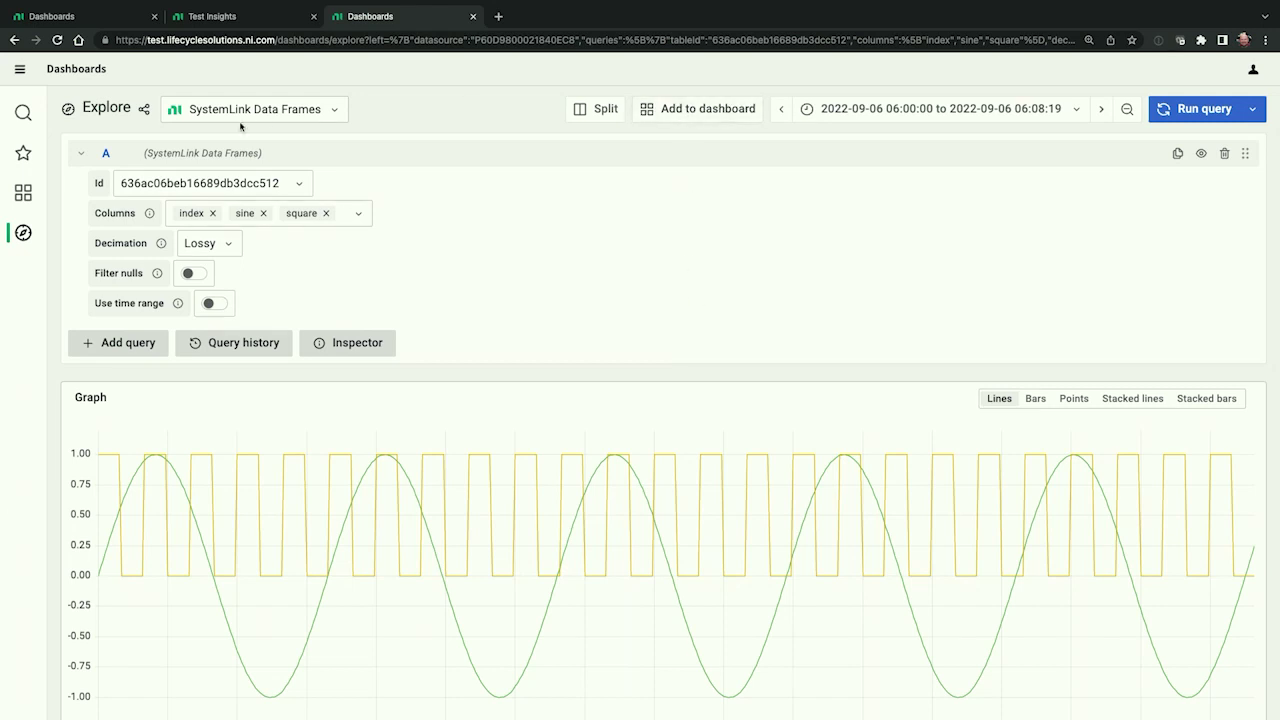
left_click(225, 19)
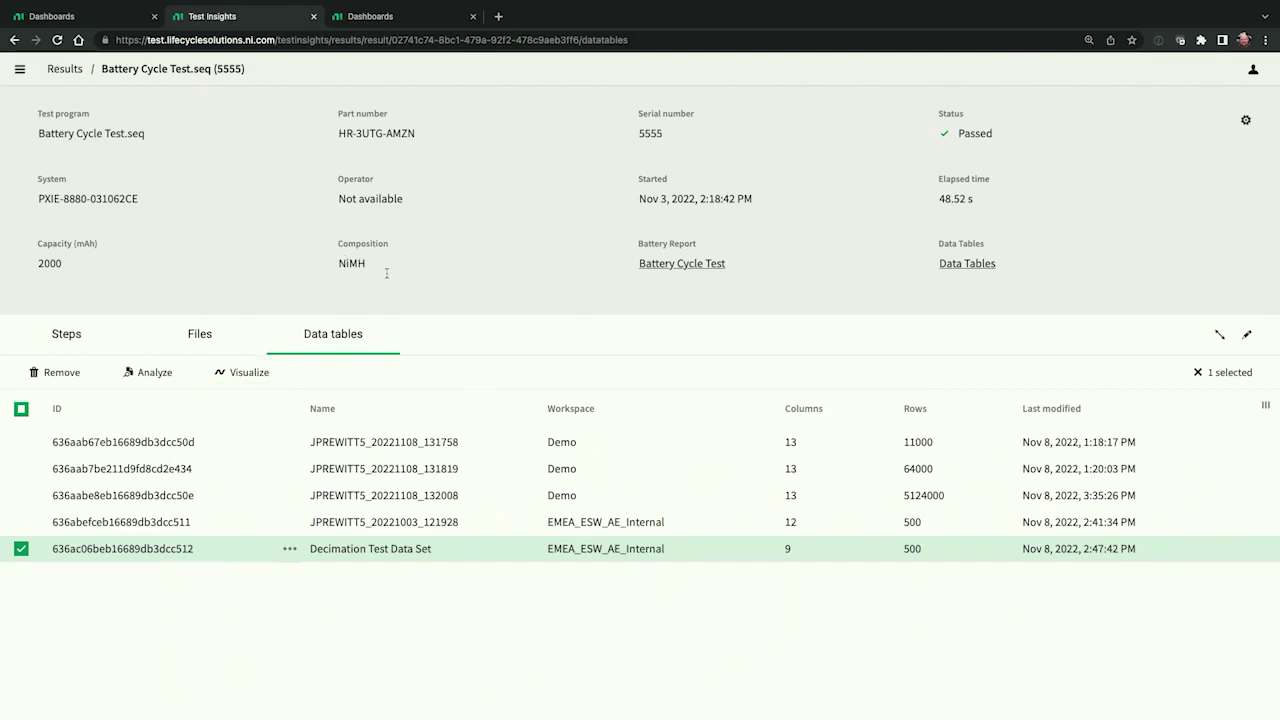
Open the Demo Battery Analytics dashboard, zoom into a narrower time window, then restore the range.
left_click(707, 272)
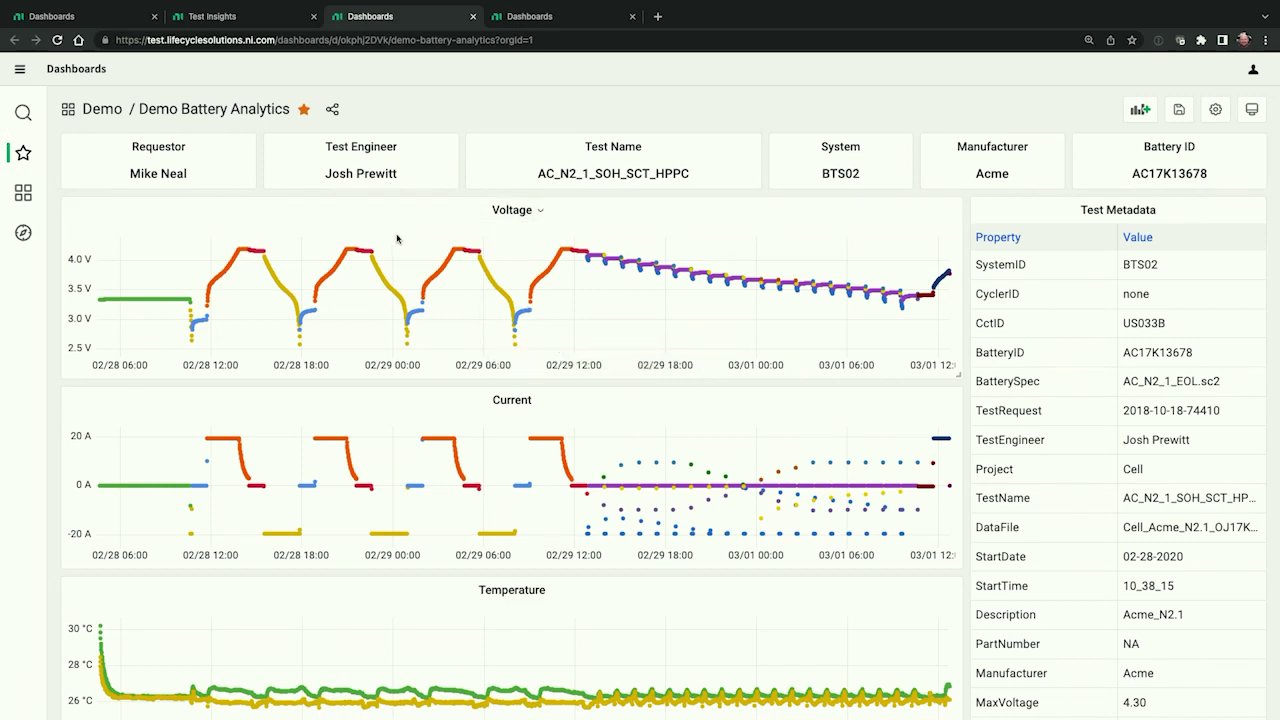
left_click_drag(591, 337, 338, 340)
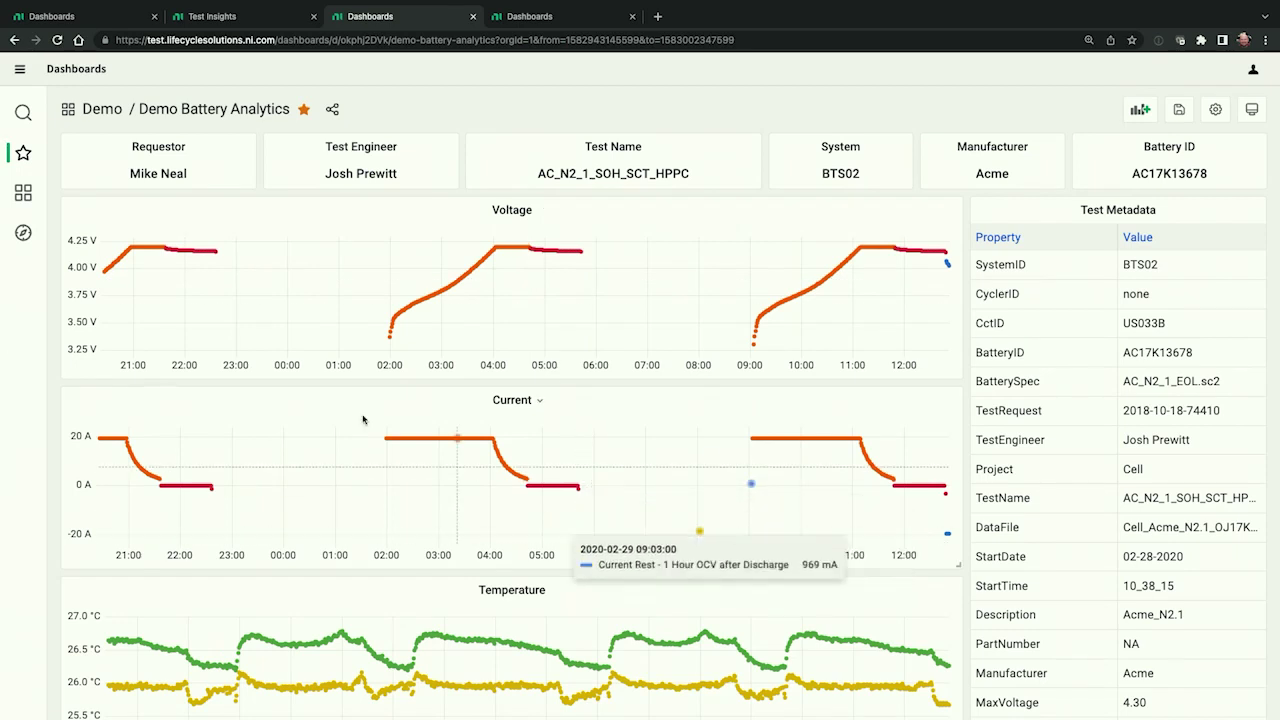
left_click(16, 41)
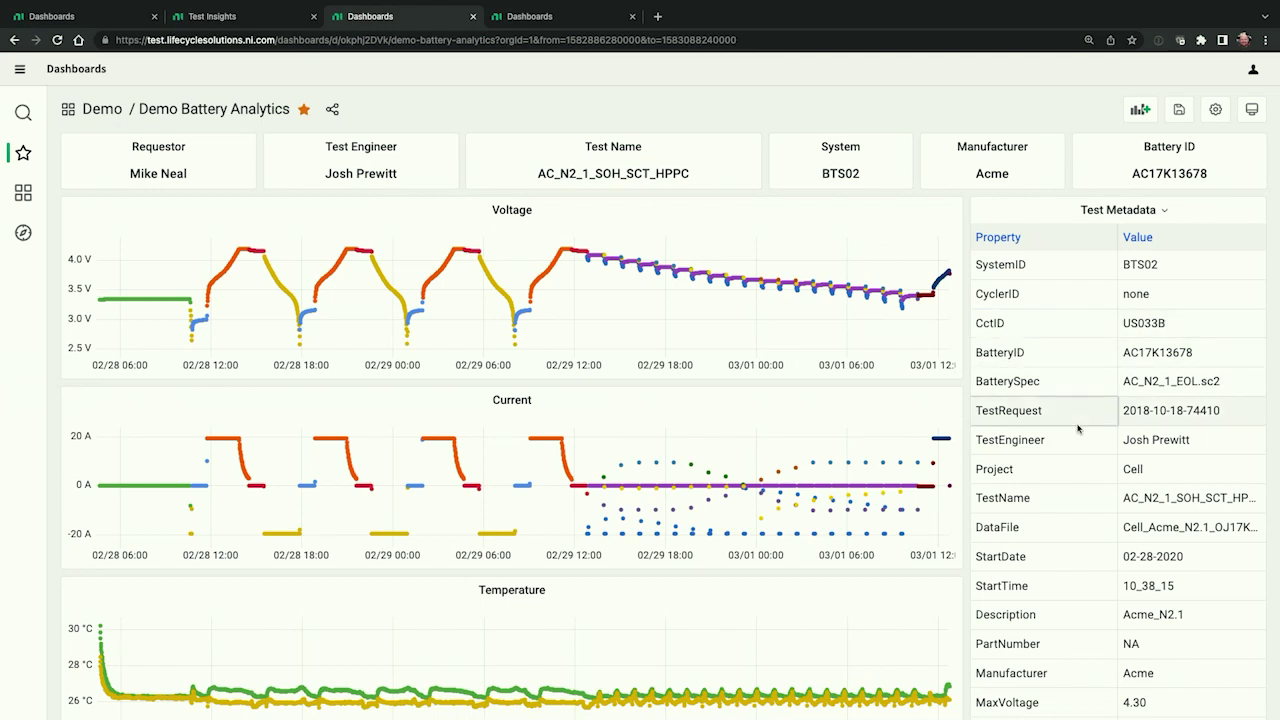
Make the dashboard's Voltage chart panel taller.
scroll(757, 579, "down", 3)
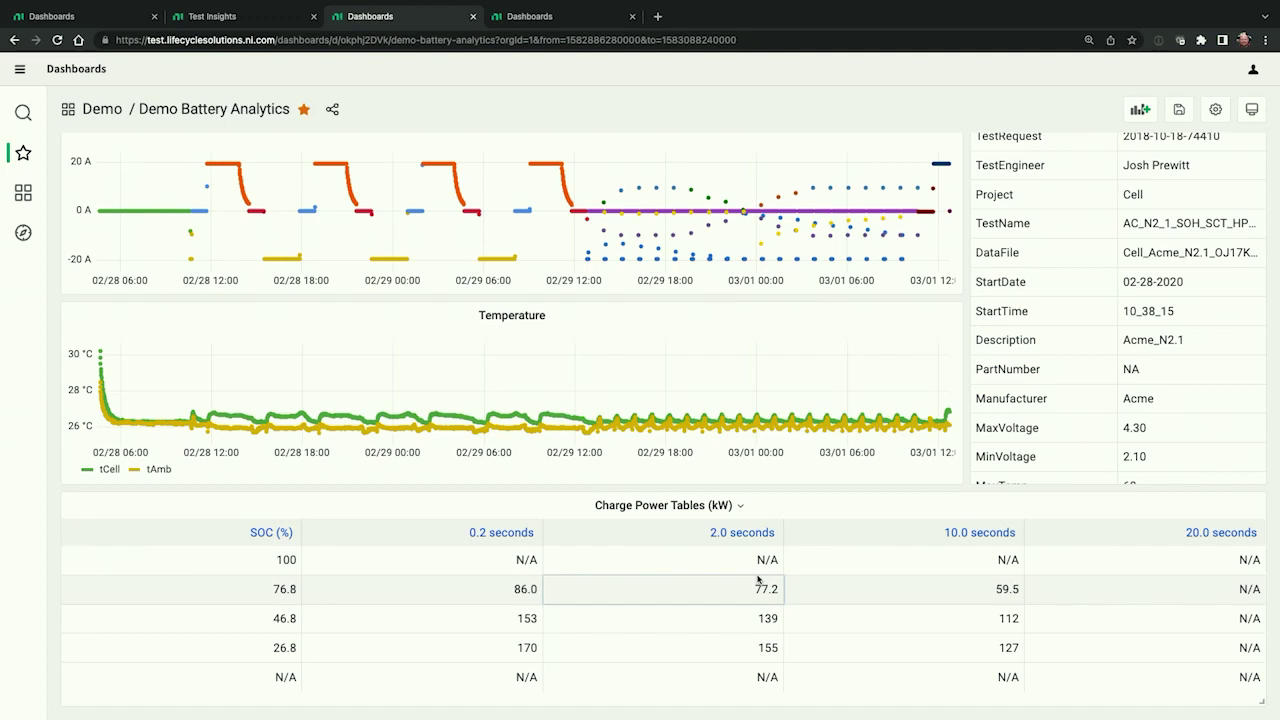
scroll(776, 362, "up", 3)
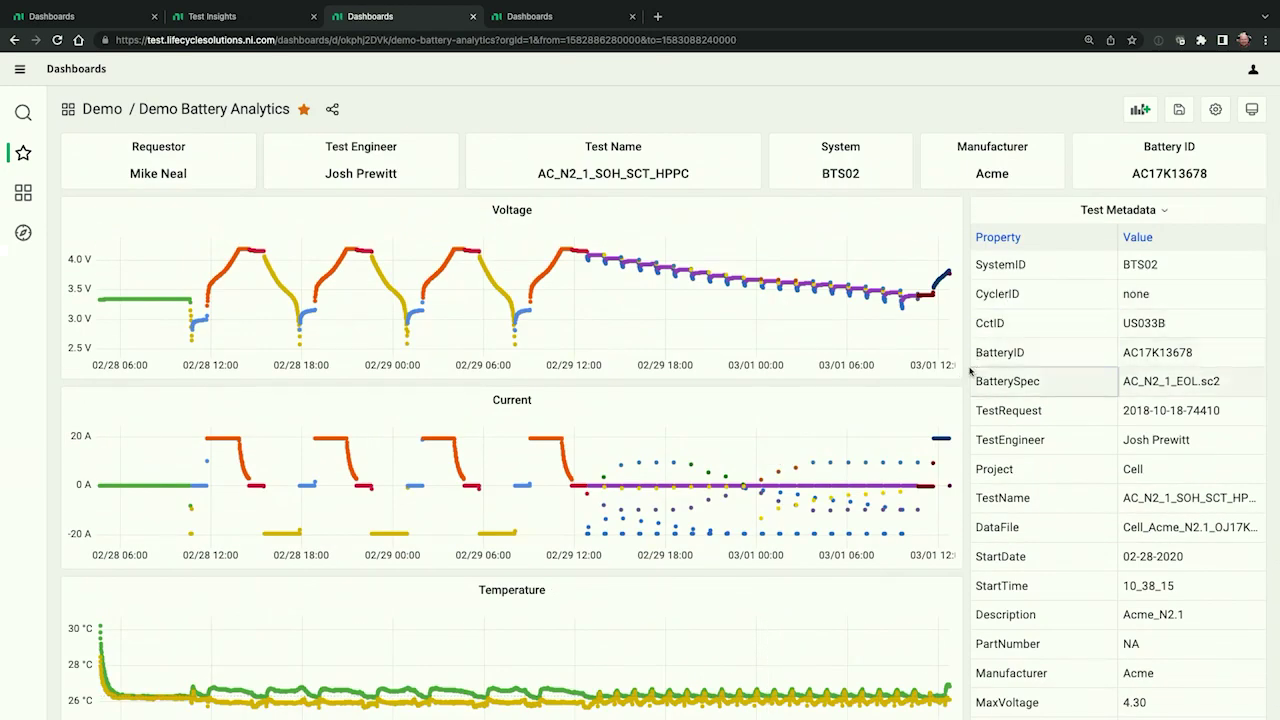
left_click_drag(958, 376, 962, 403)
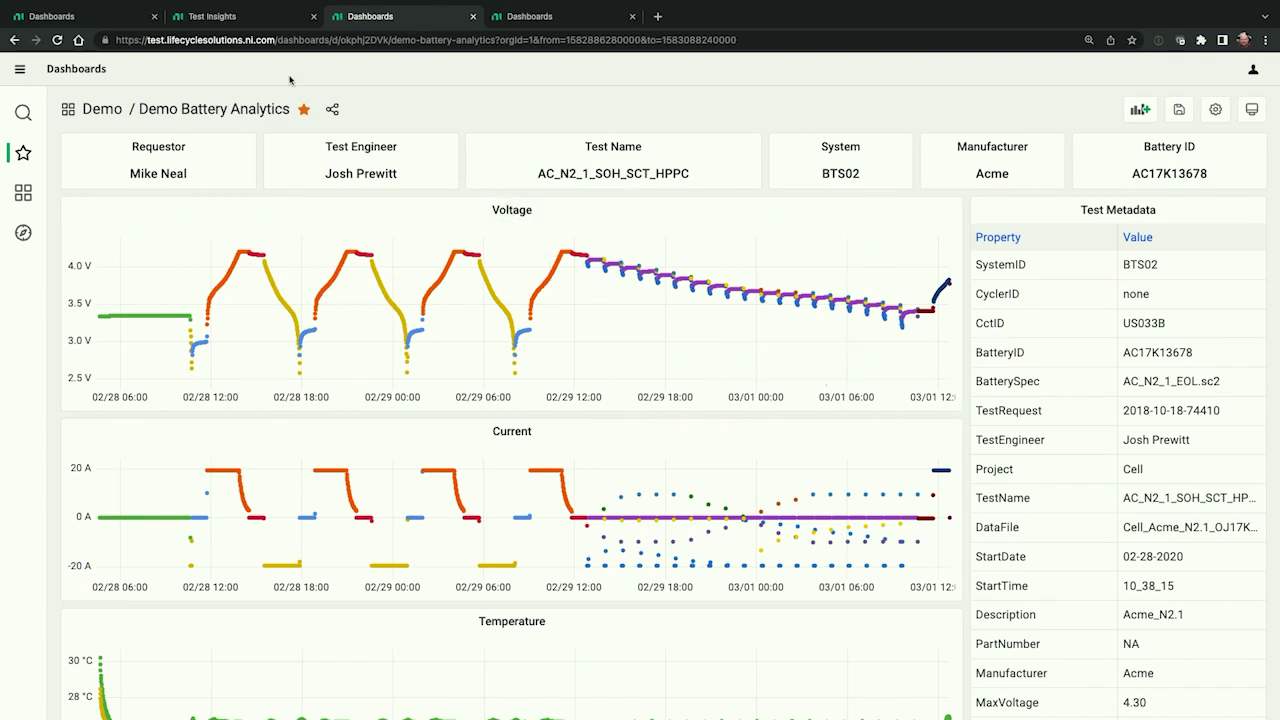
Add a new Geomap world-map panel with Layer 1 to the Validation Test Operations dashboard.
left_click(76, 18)
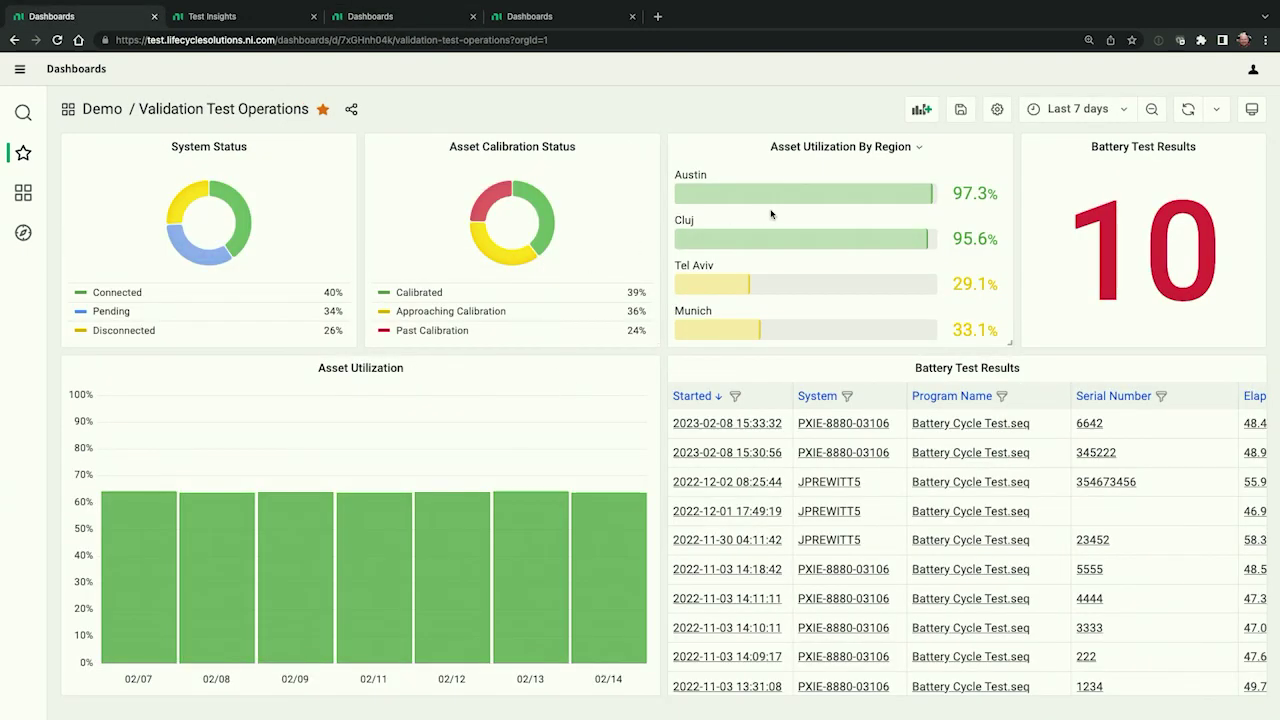
left_click(918, 108)
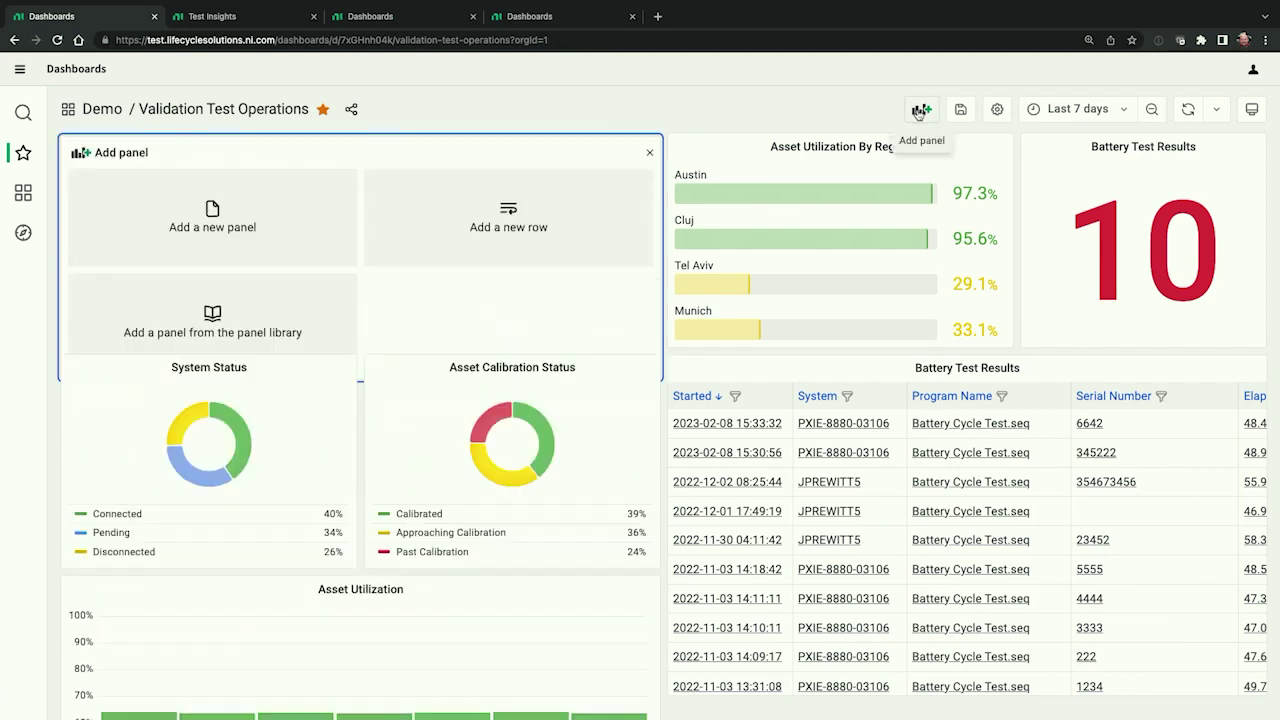
left_click(245, 207)
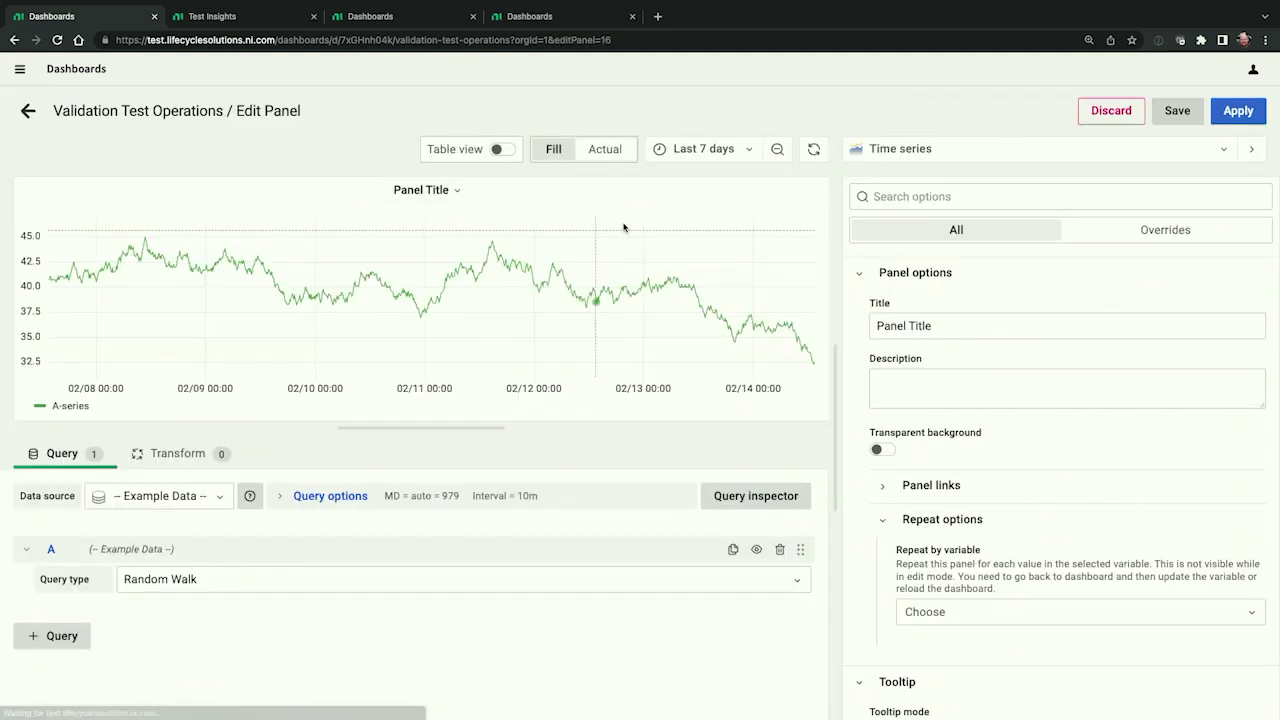
left_click(980, 155)
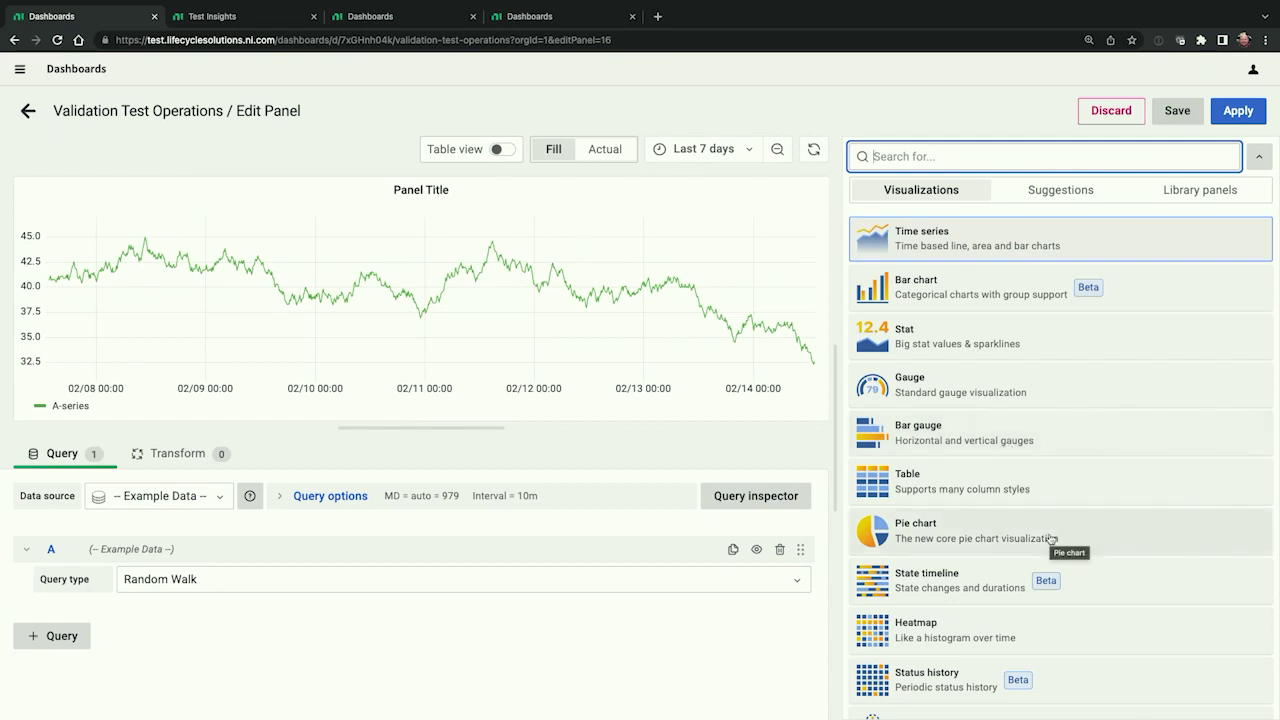
scroll(1060, 535, "down", 3)
scroll(1029, 600, "down", 3)
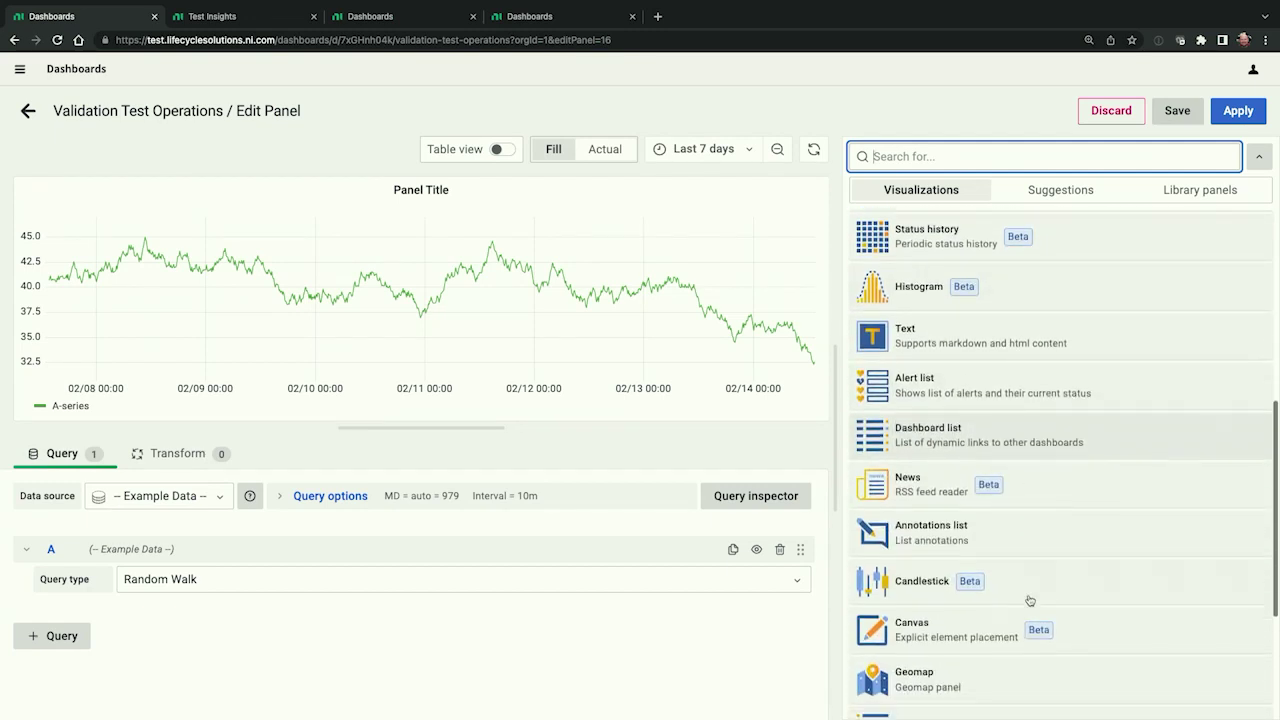
left_click(911, 614)
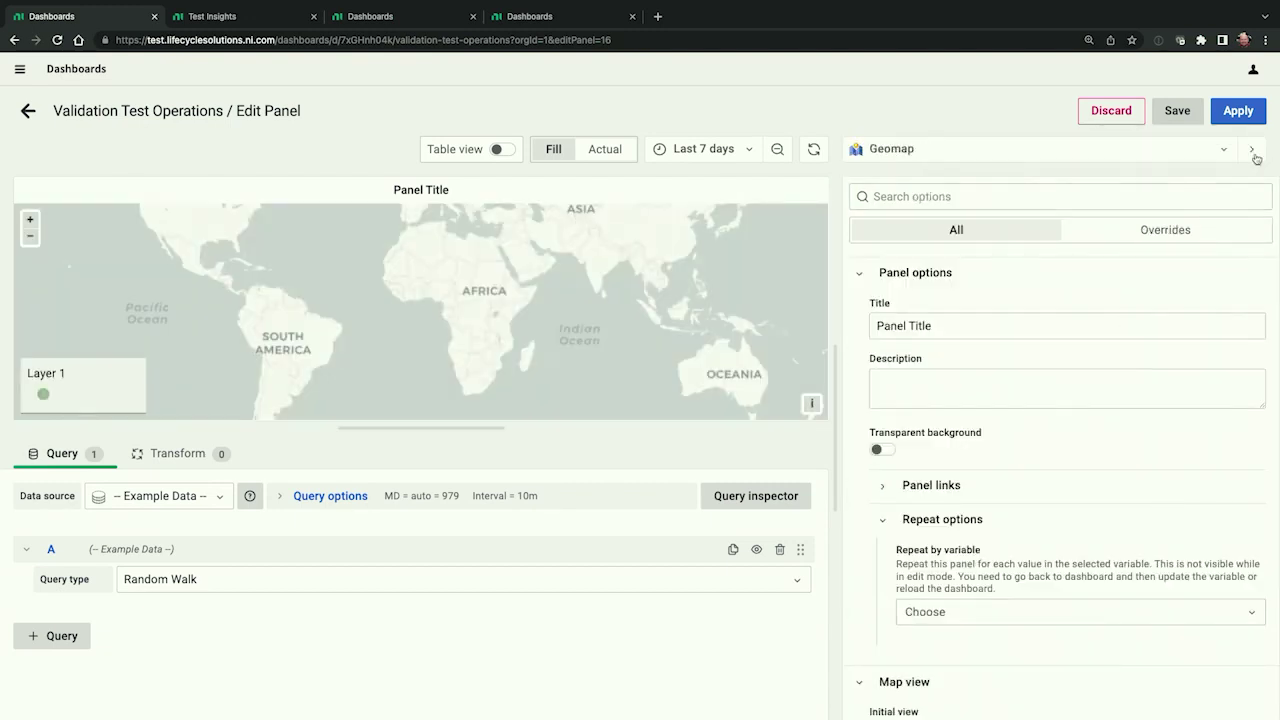
left_click(1215, 112)
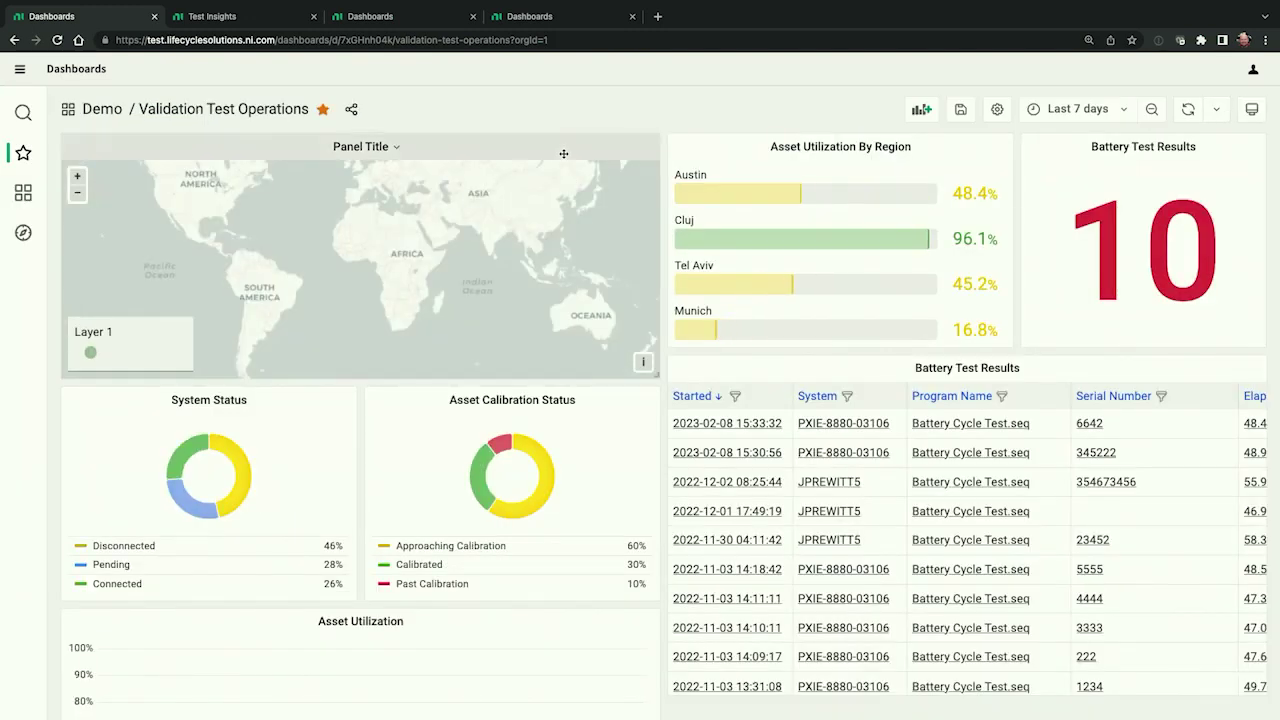
Move the Geomap panel beside Asset Utilization and resize it.
left_click_drag(563, 150, 1177, 366)
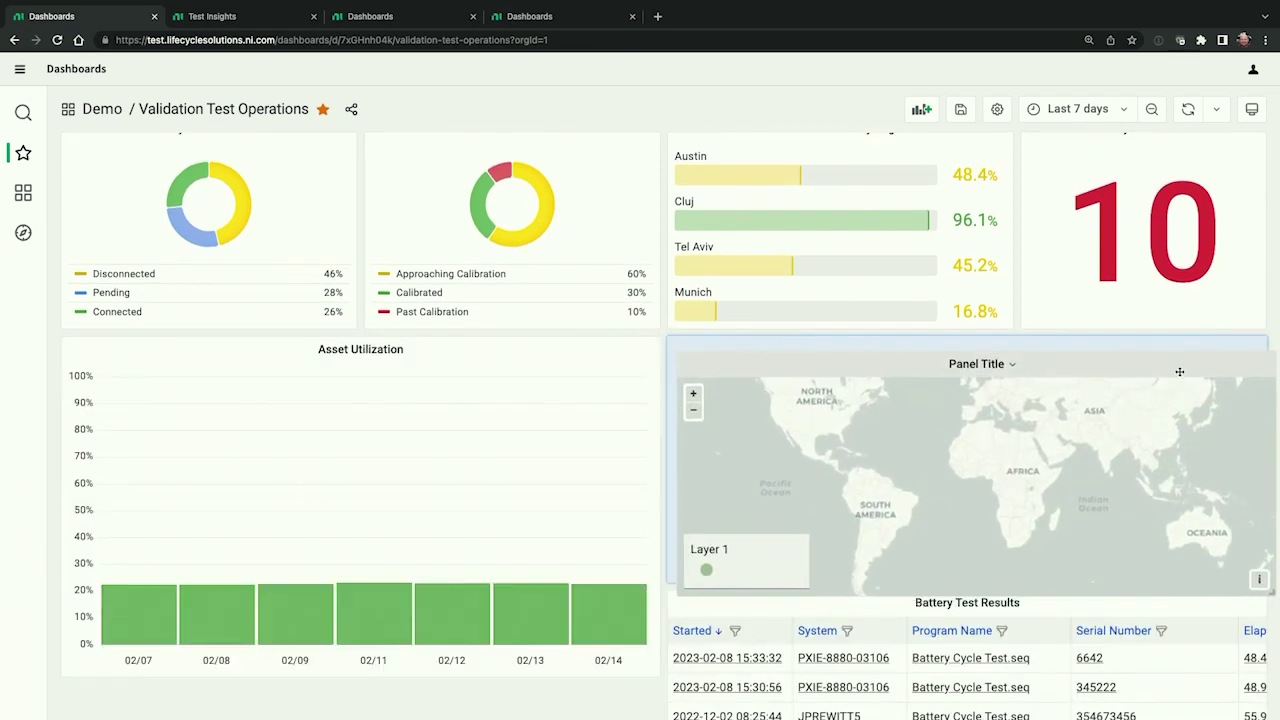
left_click_drag(1272, 580, 1268, 668)
scroll(870, 700, "down", 5)
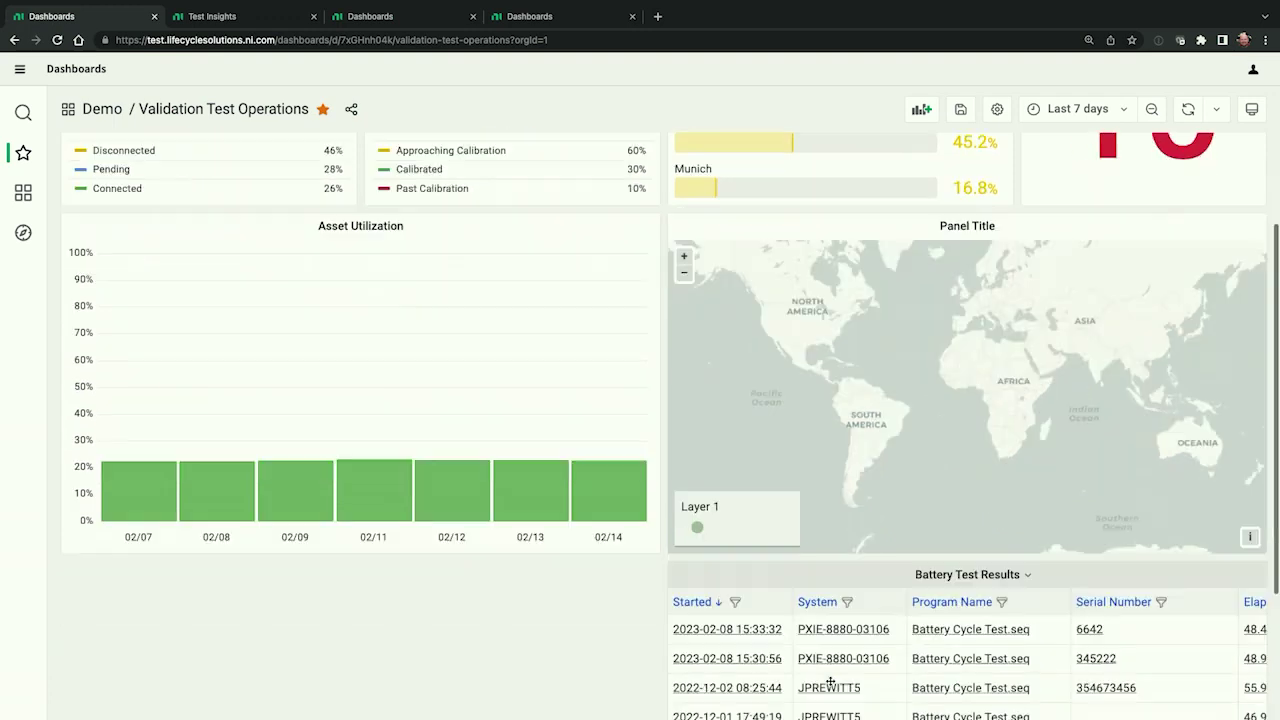
Move Battery Test Results below Asset Utilization and stretch it across the full dashboard width.
left_click_drag(847, 378, 254, 380)
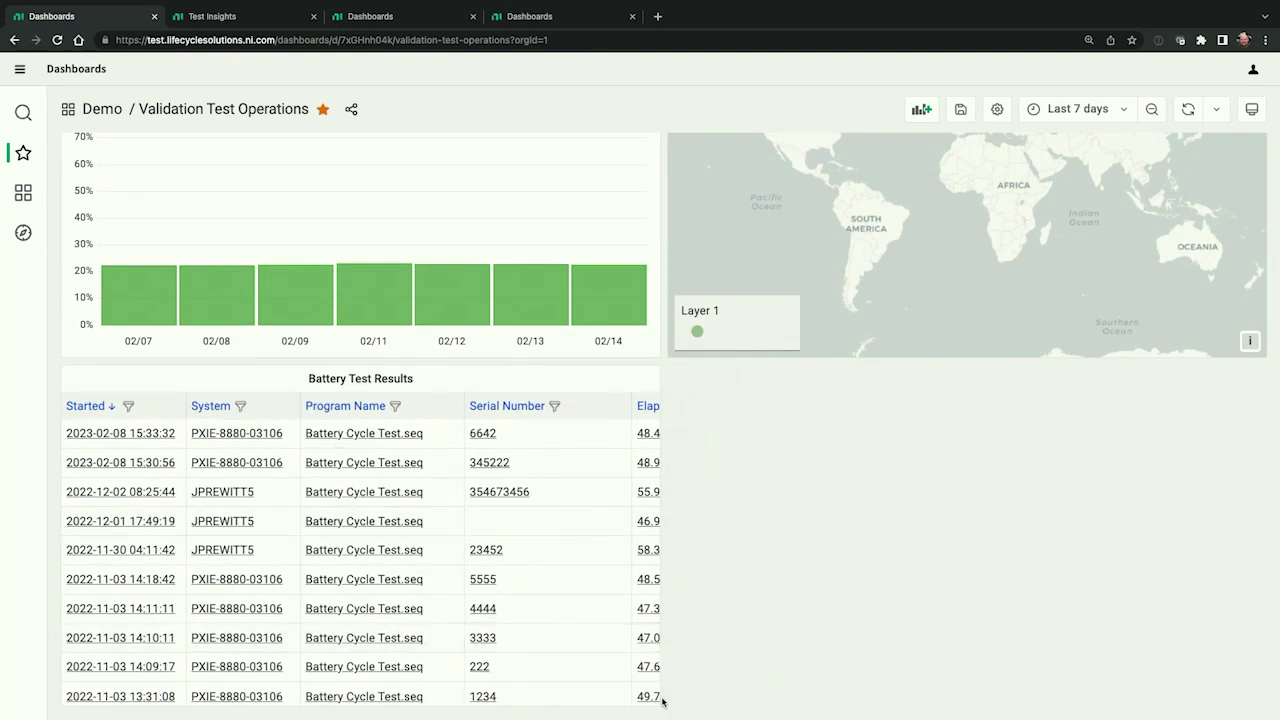
left_click_drag(686, 700, 1086, 694)
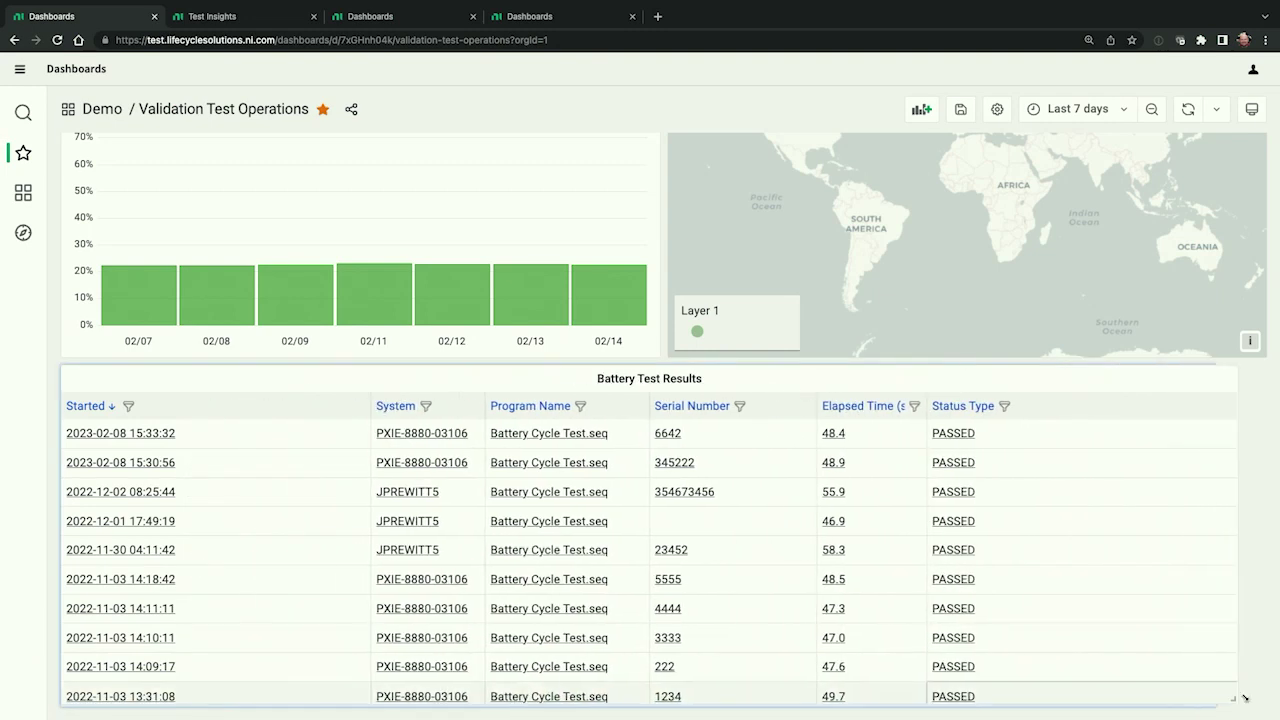
scroll(1120, 434, "up", 5)
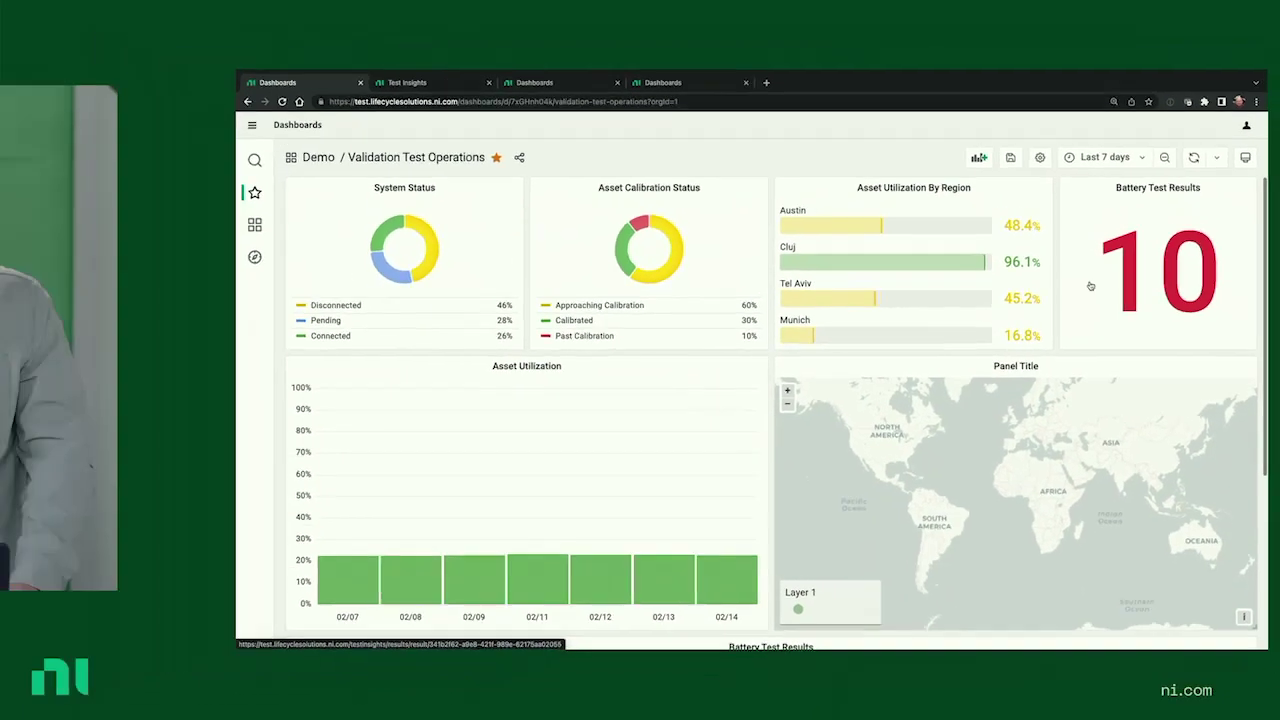